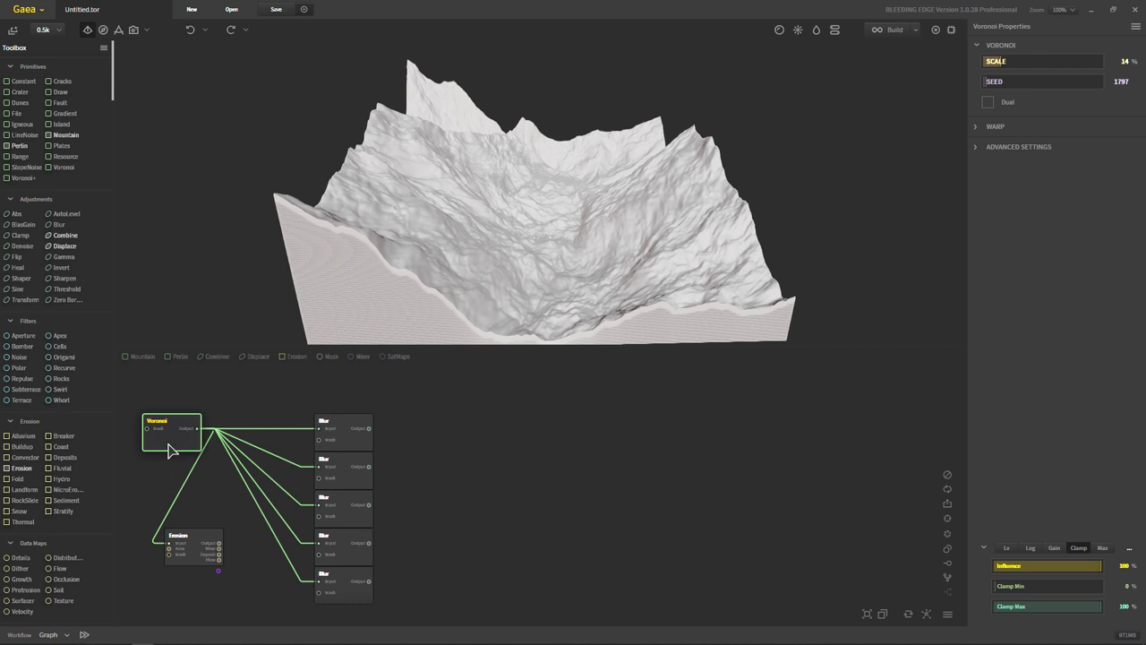
Preview the first Blur node's softened terrain at Power 2.00 from several orbit angles.
{"action": "mouse_move", "coordinate": [447, 268]}
{"action": "left_mouse_down"}
{"action": "mouse_move", "coordinate": [548, 213]}
{"action": "mouse_move", "coordinate": [589, 160]}
{"action": "left_mouse_up"}
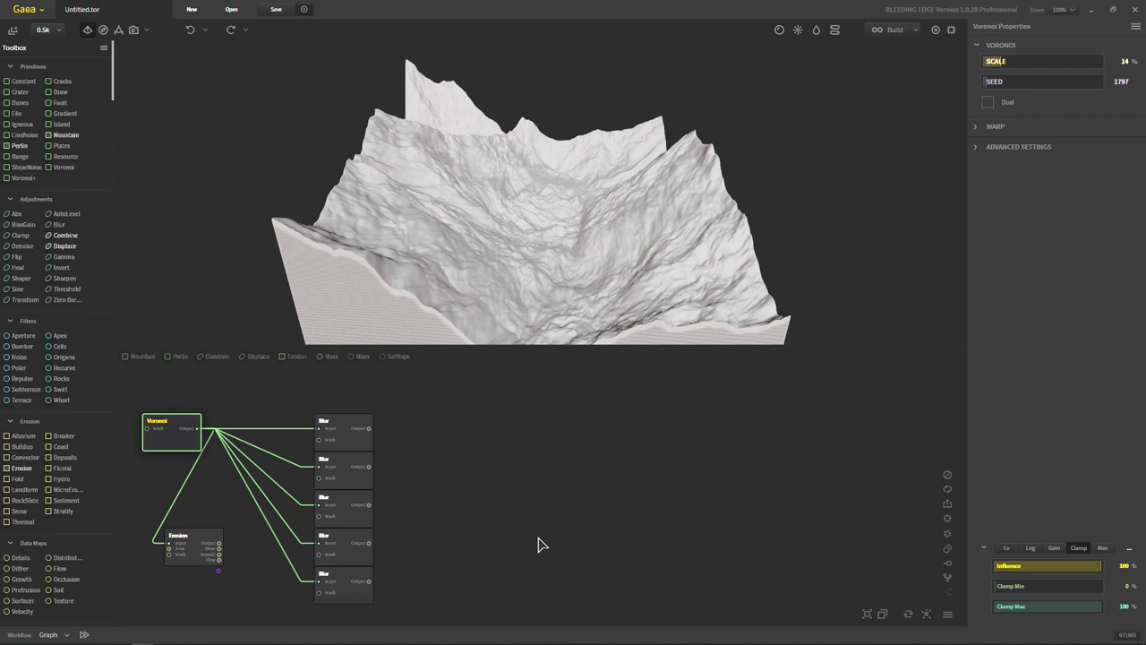
{"action": "left_click", "coordinate": [356, 438]}
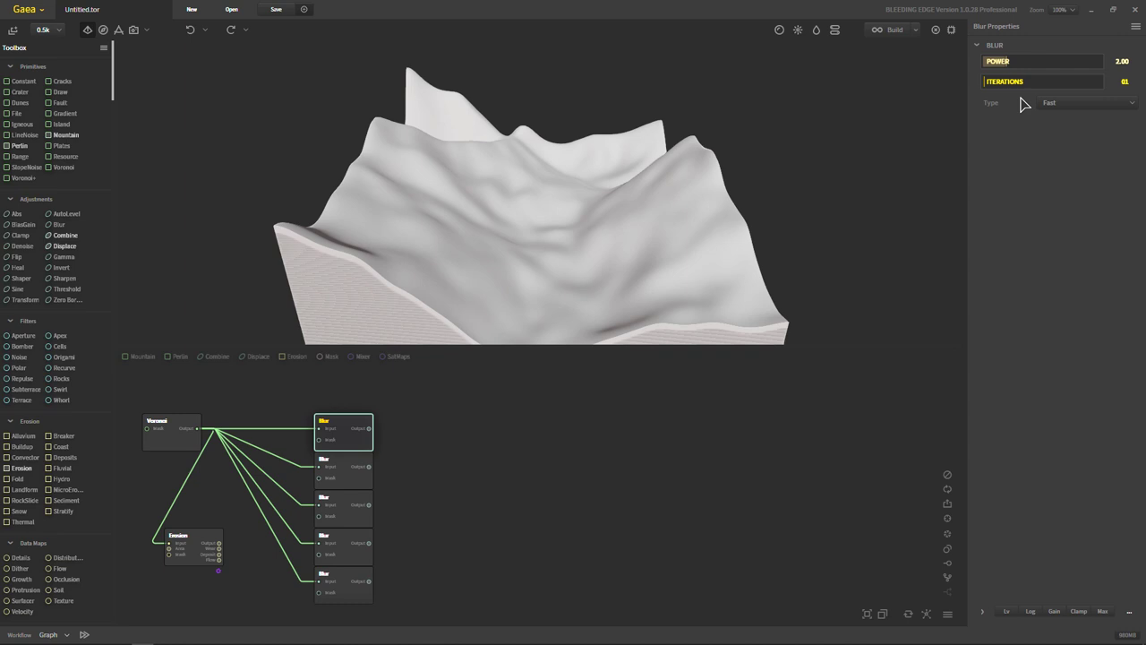
{"action": "mouse_move", "coordinate": [597, 239]}
{"action": "left_mouse_down"}
{"action": "mouse_move", "coordinate": [494, 186]}
{"action": "mouse_move", "coordinate": [592, 209]}
{"action": "mouse_move", "coordinate": [580, 209]}
{"action": "left_mouse_up"}
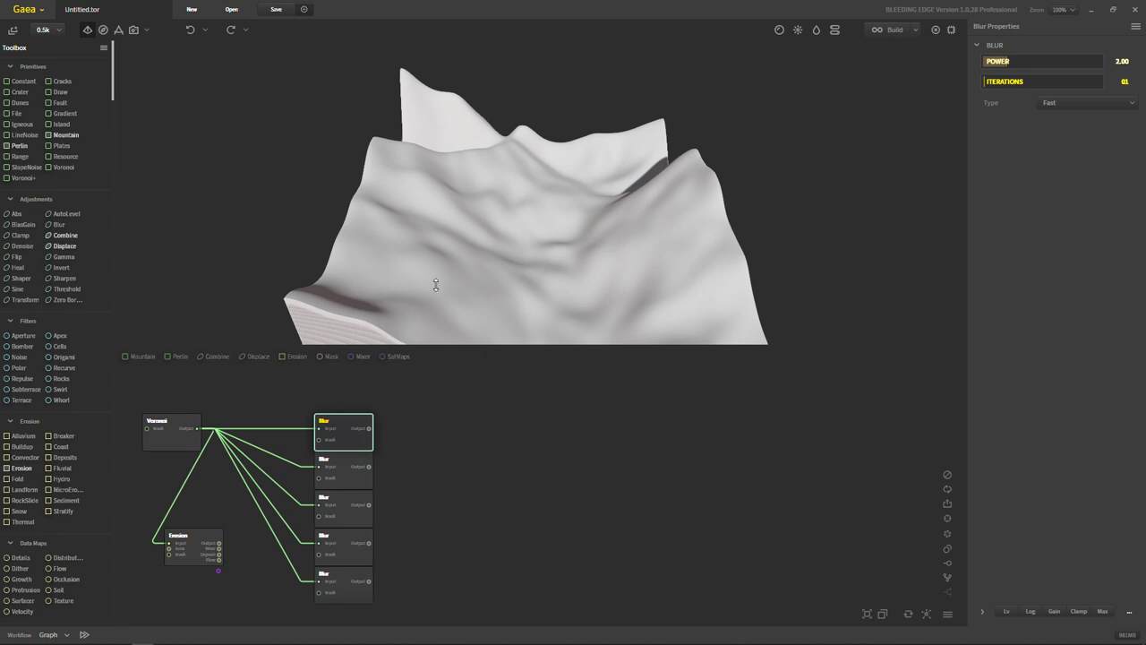
{"action": "mouse_move", "coordinate": [436, 285]}
{"action": "left_mouse_down"}
{"action": "mouse_move", "coordinate": [460, 277]}
{"action": "mouse_move", "coordinate": [478, 299]}
{"action": "mouse_move", "coordinate": [490, 296]}
{"action": "left_mouse_up"}
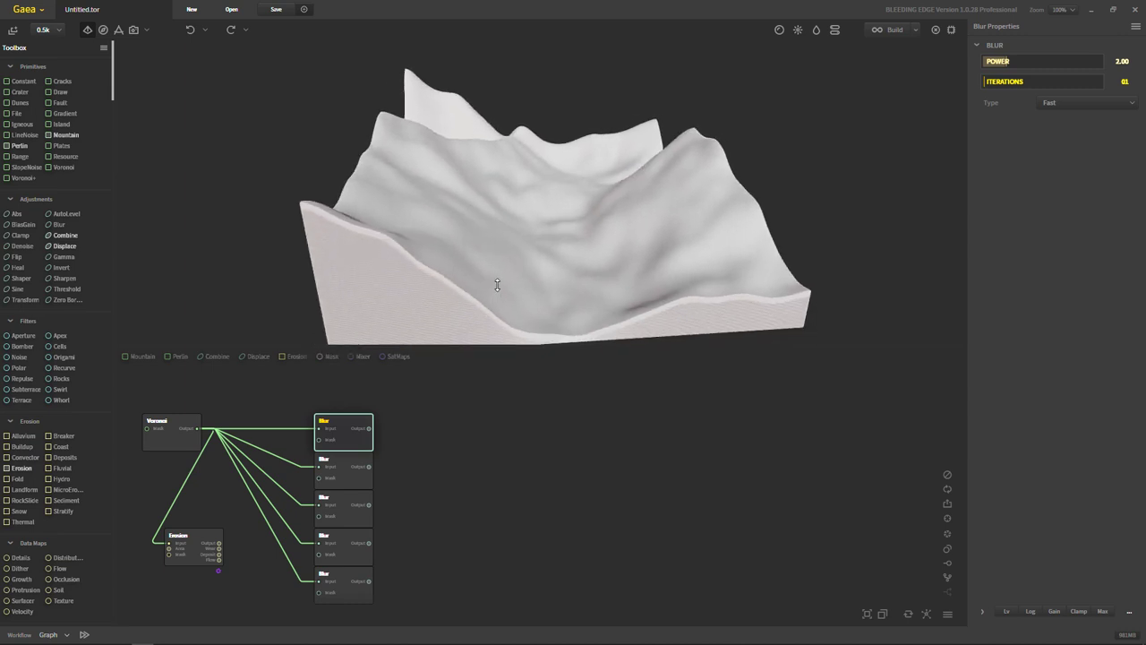
{"action": "left_click_drag", "start_coordinate": [521, 265], "coordinate": [512, 283]}
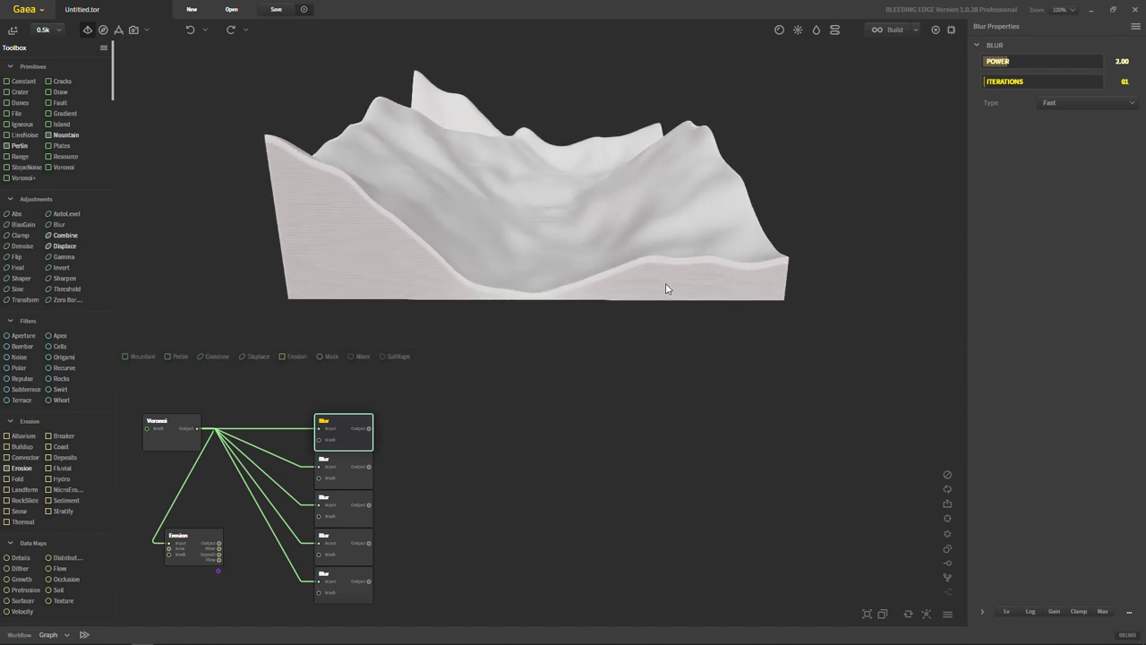
{"action": "left_click_drag", "start_coordinate": [540, 189], "coordinate": [438, 174]}
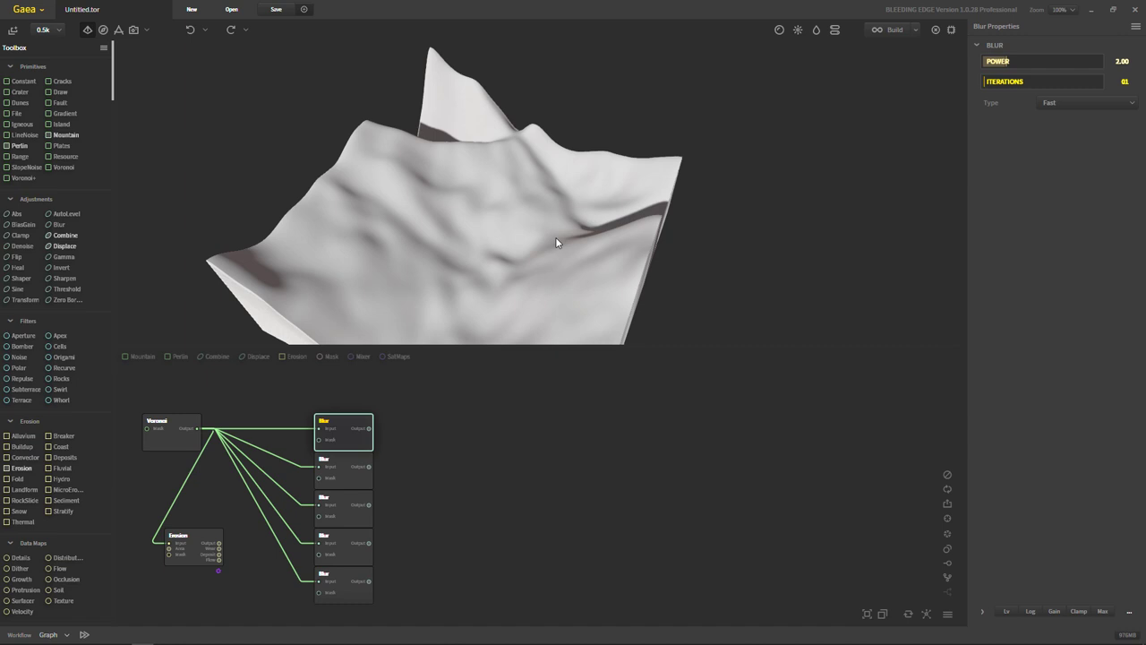
{"action": "left_click_drag", "start_coordinate": [466, 225], "coordinate": [405, 127]}
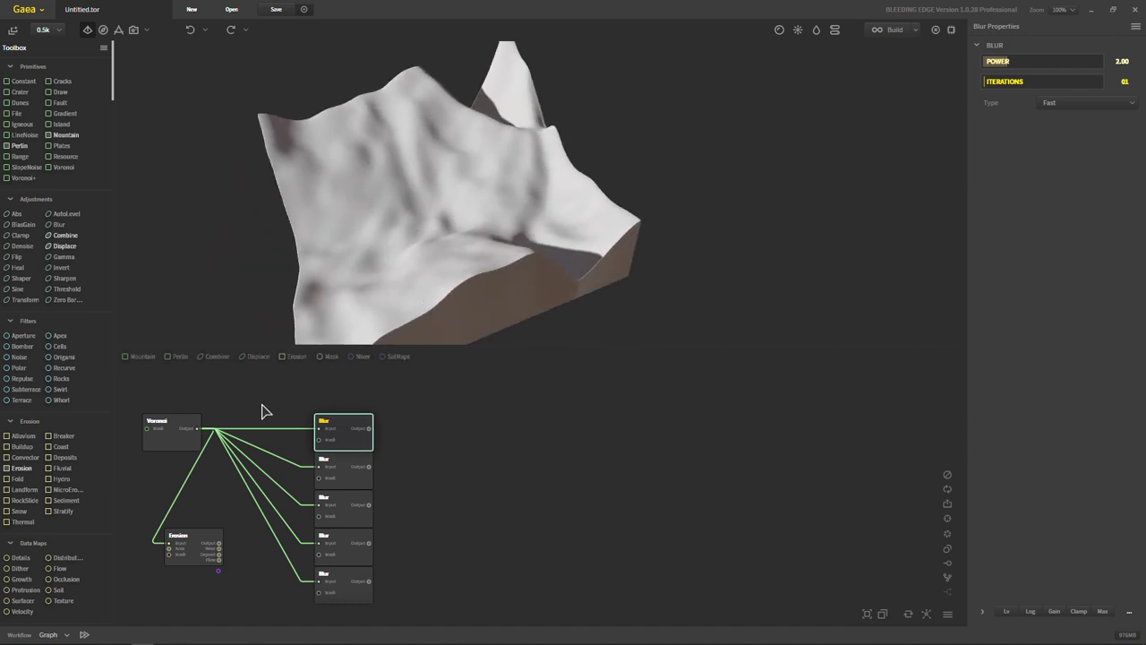
Compare against the unblurred Voronoi terrain, then return to the first Blur node's preview.
{"action": "left_click", "coordinate": [168, 438]}
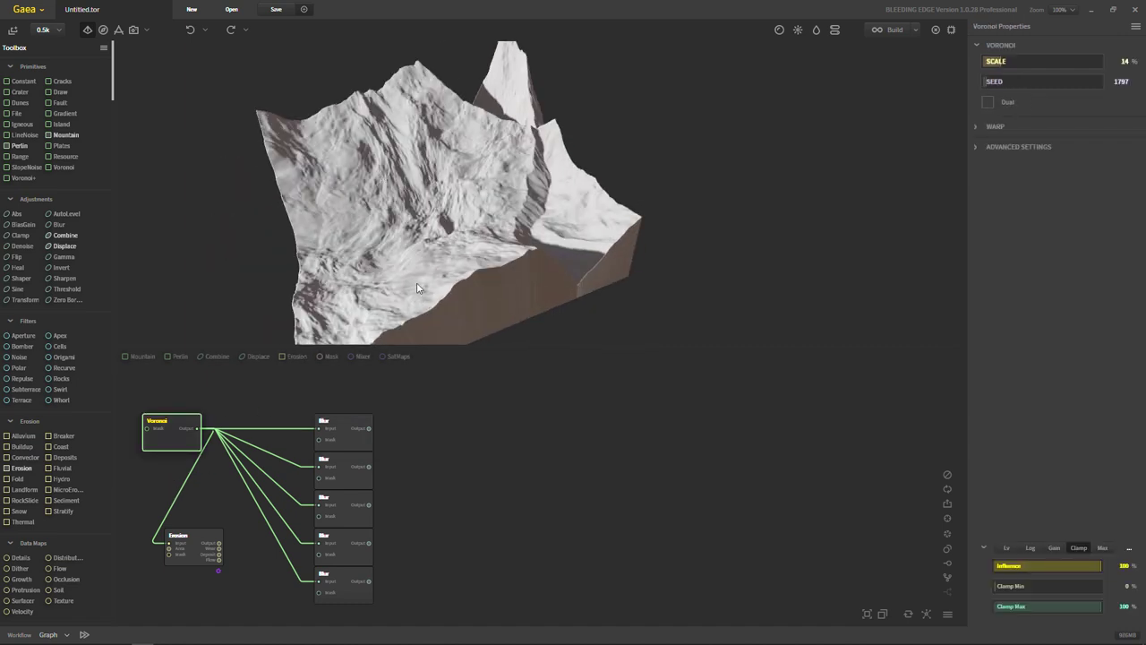
{"action": "left_click", "coordinate": [344, 421]}
{"action": "left_click_drag", "start_coordinate": [358, 218], "coordinate": [522, 207]}
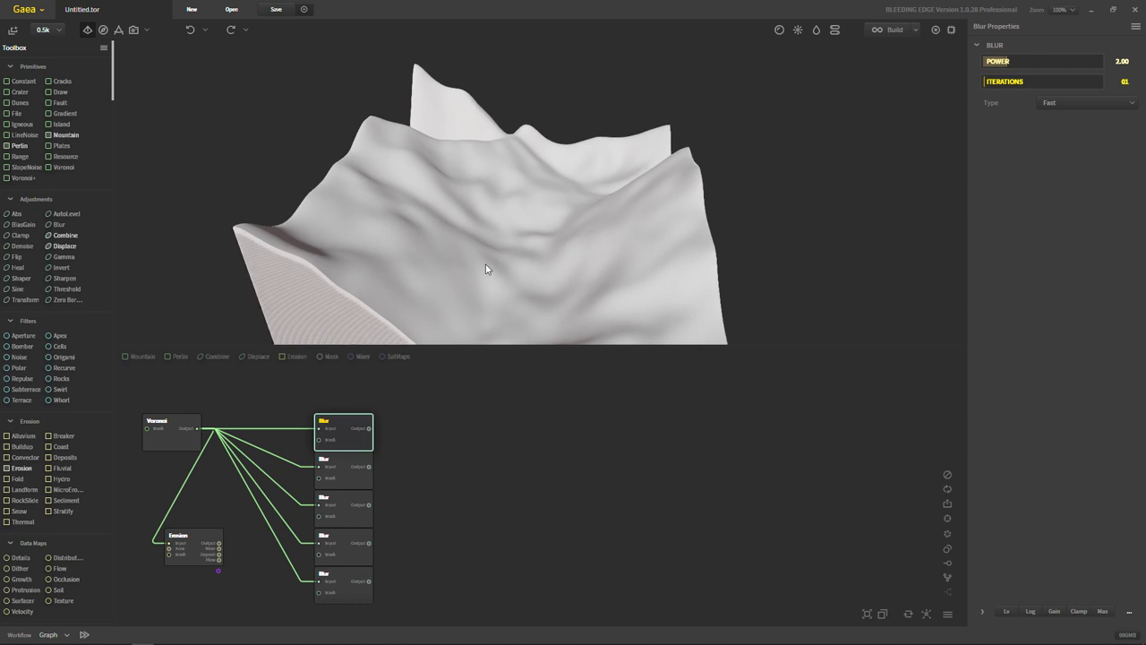
{"action": "left_click_drag", "start_coordinate": [486, 266], "coordinate": [385, 156]}
{"action": "mouse_move", "coordinate": [479, 143]}
{"action": "left_mouse_down"}
{"action": "mouse_move", "coordinate": [524, 259]}
{"action": "mouse_move", "coordinate": [502, 123]}
{"action": "left_mouse_up"}
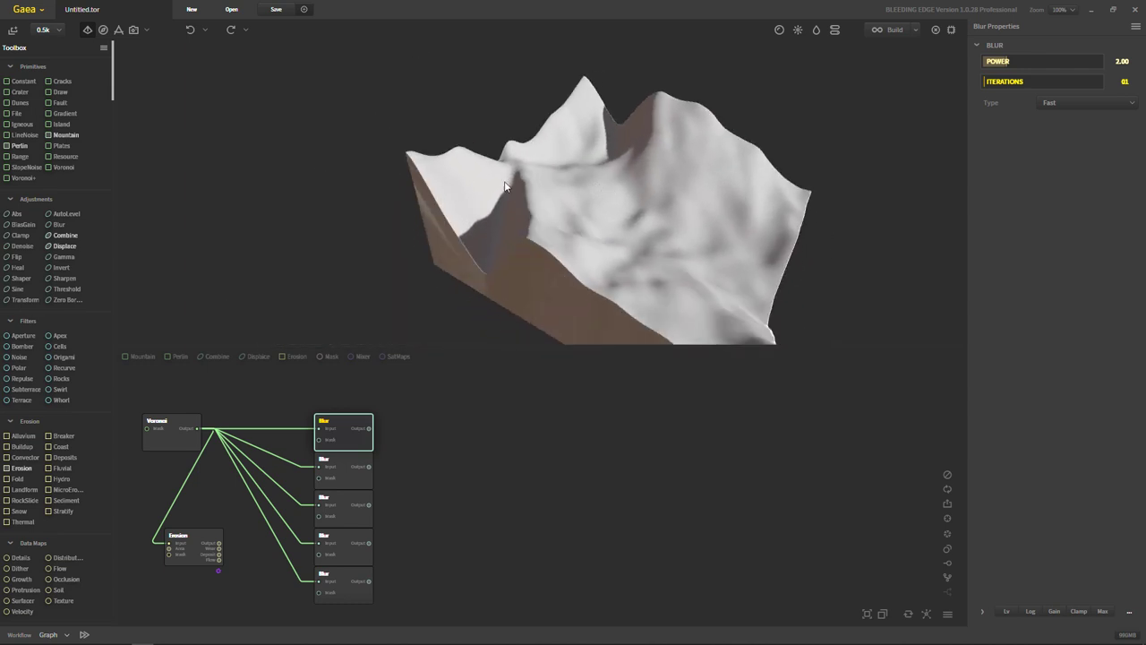
{"action": "mouse_move", "coordinate": [482, 197]}
{"action": "left_mouse_down"}
{"action": "mouse_move", "coordinate": [603, 312]}
{"action": "mouse_move", "coordinate": [552, 259]}
{"action": "mouse_move", "coordinate": [524, 174]}
{"action": "left_mouse_up"}
{"action": "mouse_move", "coordinate": [580, 284]}
{"action": "left_mouse_down"}
{"action": "mouse_move", "coordinate": [492, 255]}
{"action": "mouse_move", "coordinate": [466, 268]}
{"action": "left_mouse_up"}
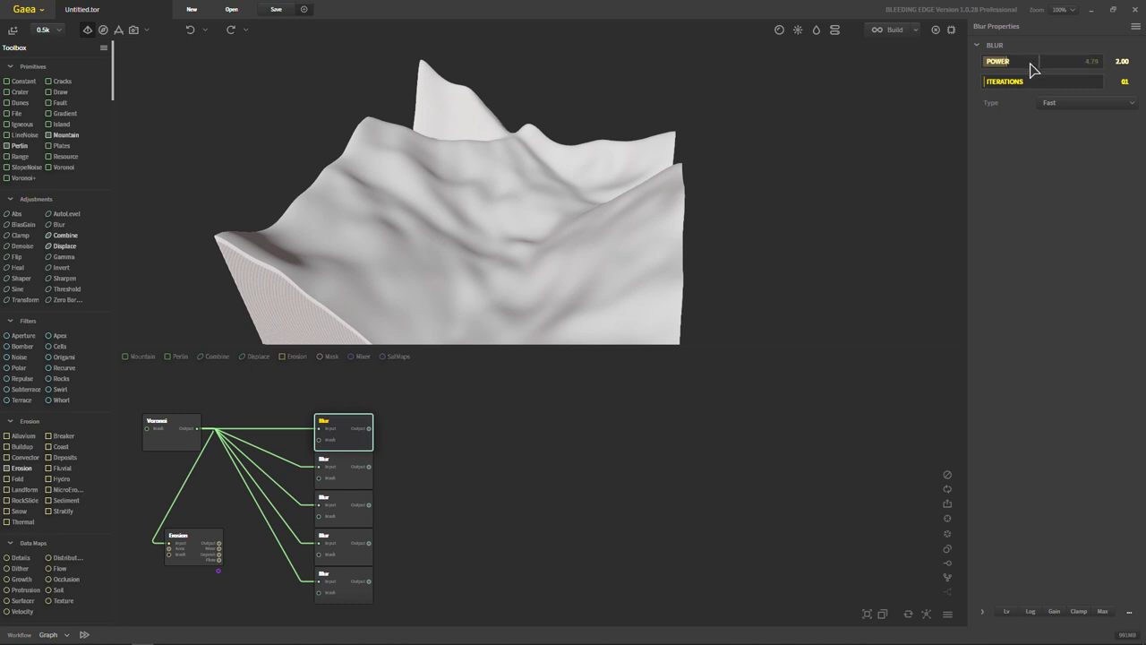
Test Blur Power values from 18.00 down to 0.10, settling at 3.51.
{"action": "left_click_drag", "start_coordinate": [1003, 61], "coordinate": [1143, 64]}
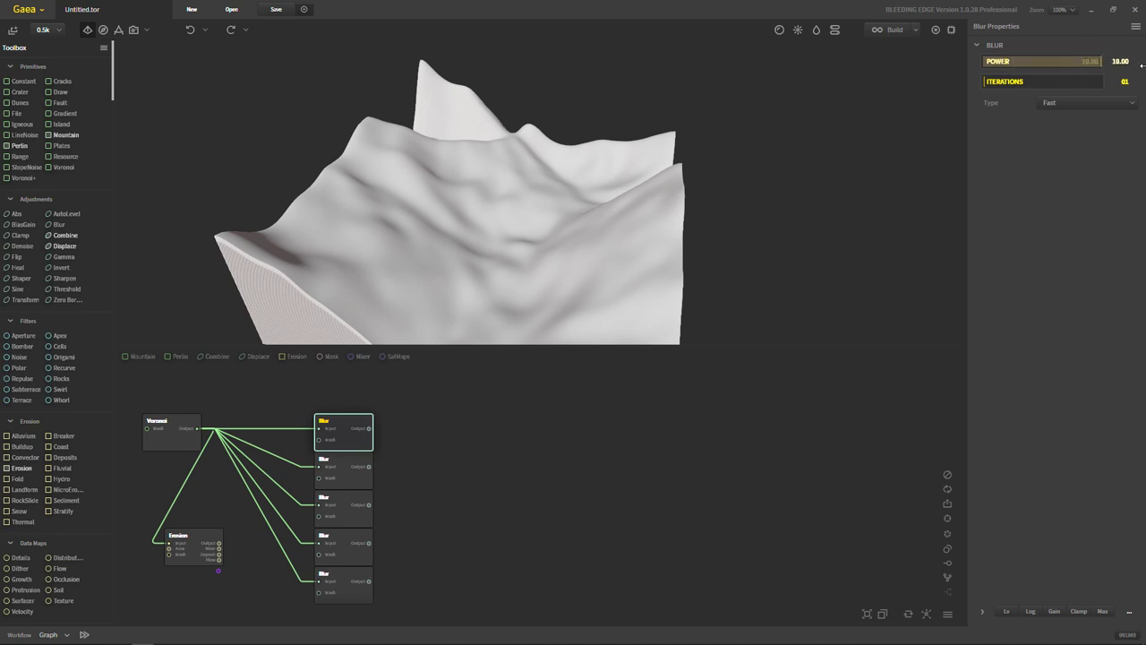
{"action": "left_click_drag", "start_coordinate": [611, 192], "coordinate": [612, 257]}
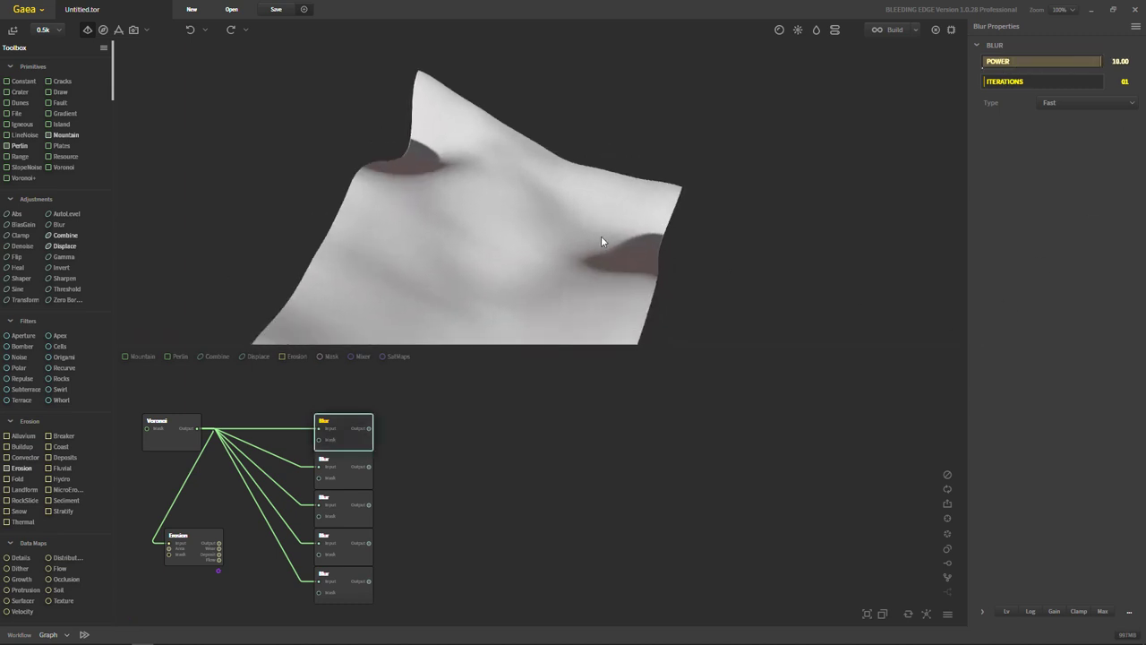
{"action": "left_click", "coordinate": [993, 61]}
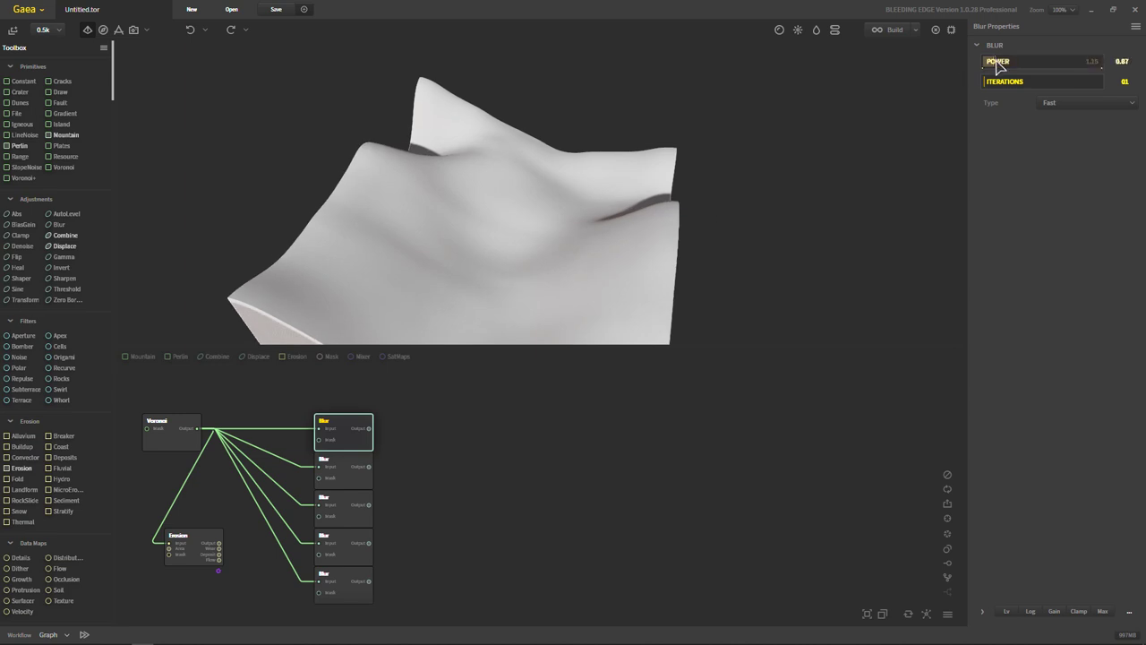
{"action": "left_click_drag", "start_coordinate": [993, 61], "coordinate": [922, 62]}
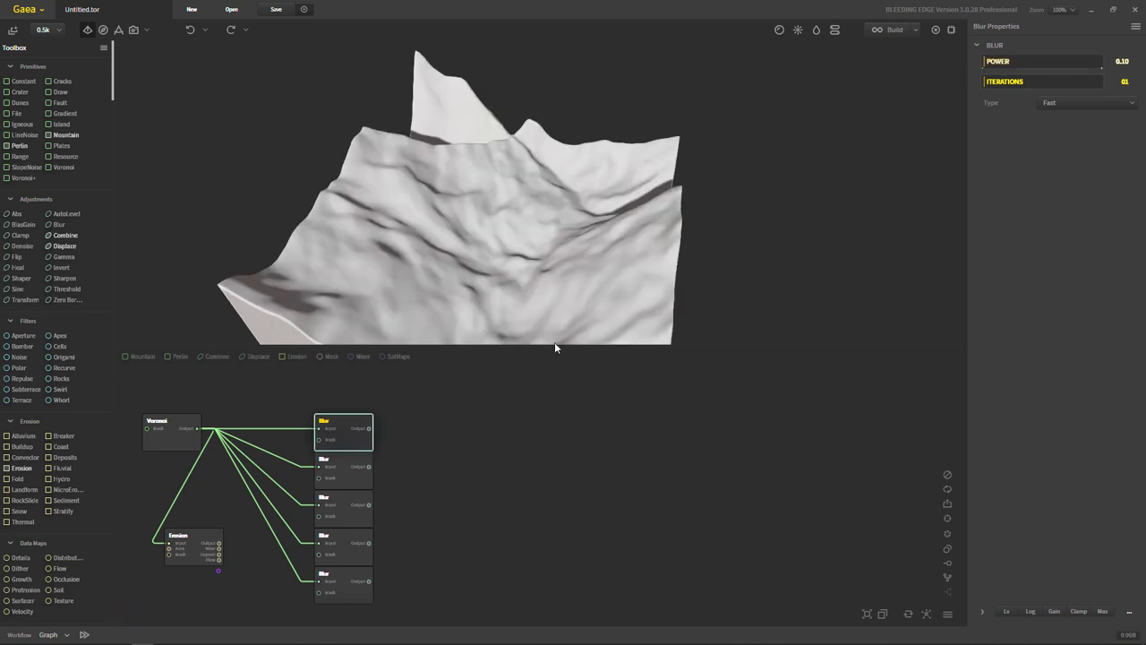
{"action": "left_click", "coordinate": [1092, 61]}
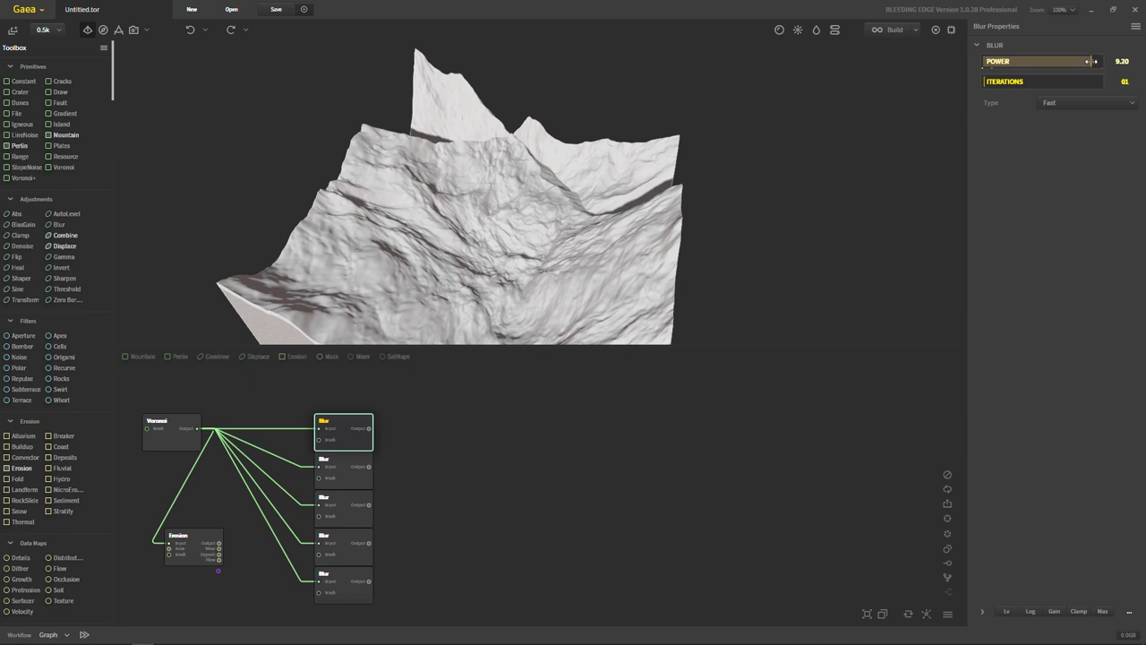
{"action": "left_click_drag", "start_coordinate": [1089, 61], "coordinate": [1024, 66]}
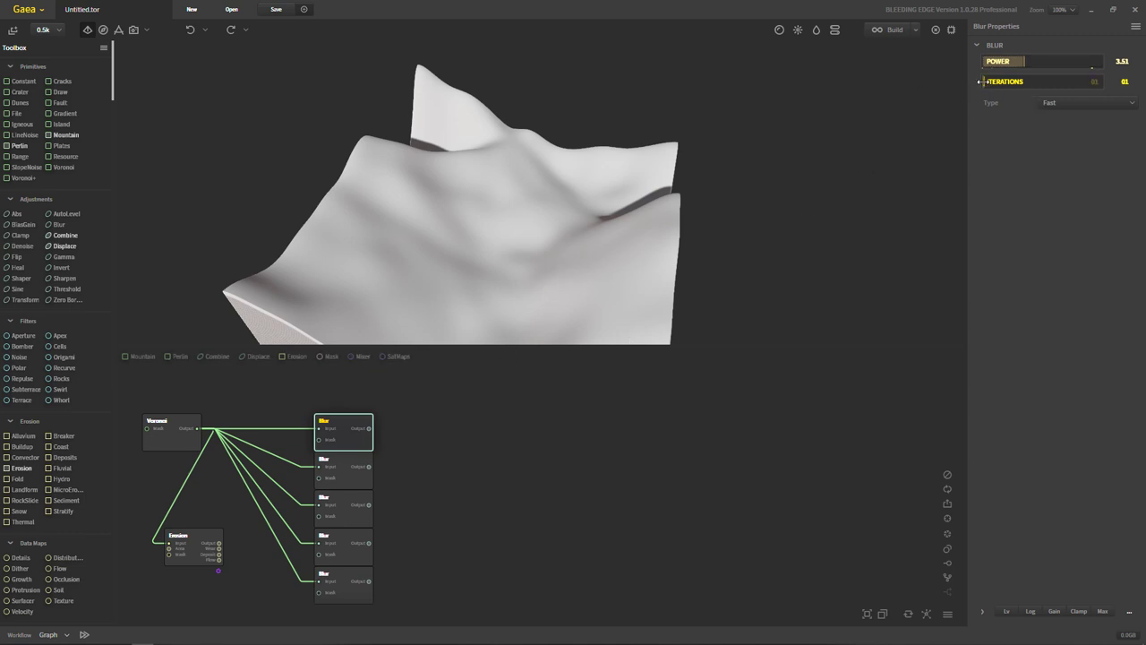
Set the first Blur node's iterations to 04 after trying 10.
{"action": "left_click_drag", "start_coordinate": [982, 81], "coordinate": [1094, 88]}
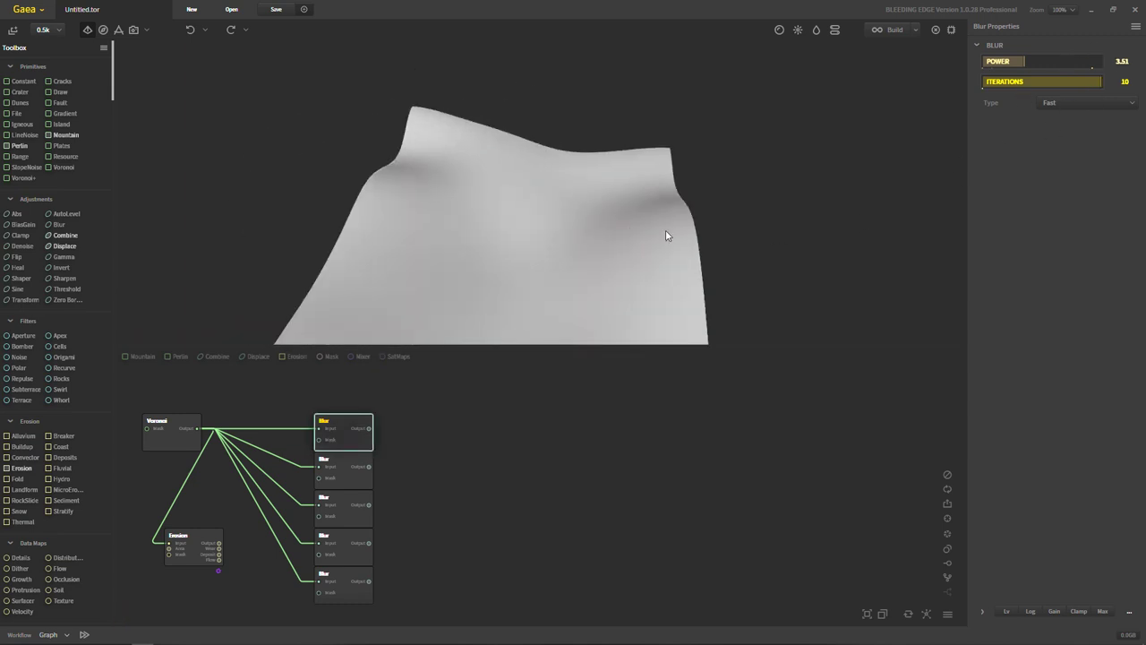
{"action": "left_click_drag", "start_coordinate": [665, 235], "coordinate": [550, 294]}
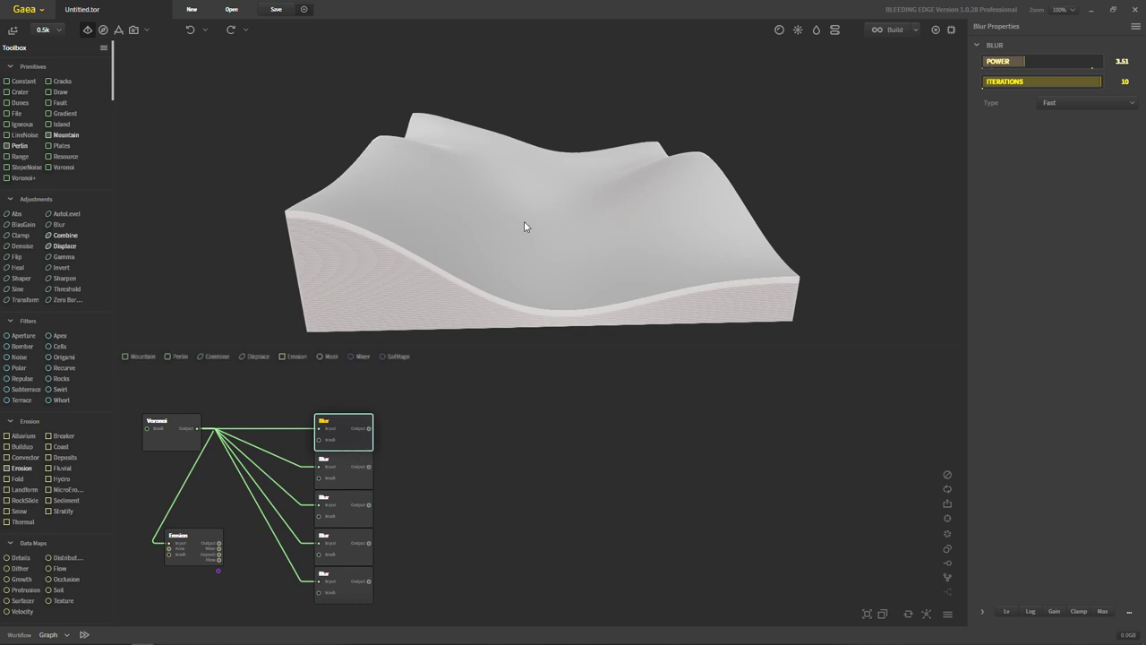
{"action": "mouse_move", "coordinate": [526, 227]}
{"action": "left_mouse_down"}
{"action": "mouse_move", "coordinate": [448, 133]}
{"action": "mouse_move", "coordinate": [492, 215]}
{"action": "mouse_move", "coordinate": [413, 217]}
{"action": "mouse_move", "coordinate": [489, 191]}
{"action": "left_mouse_up"}
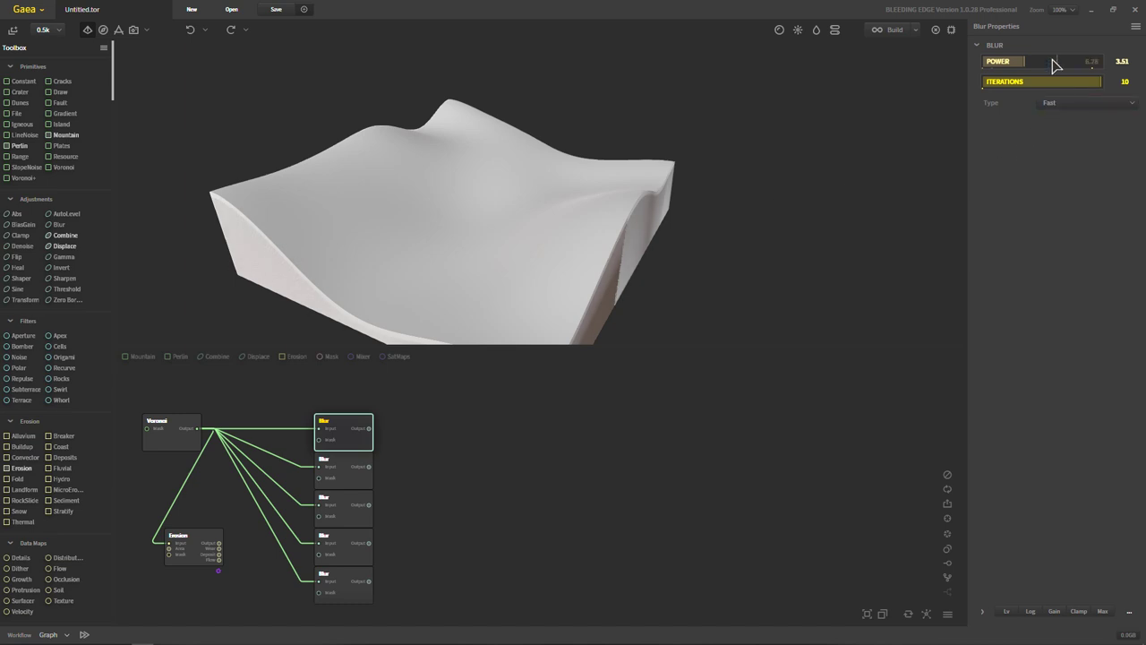
{"action": "left_click", "coordinate": [1027, 86]}
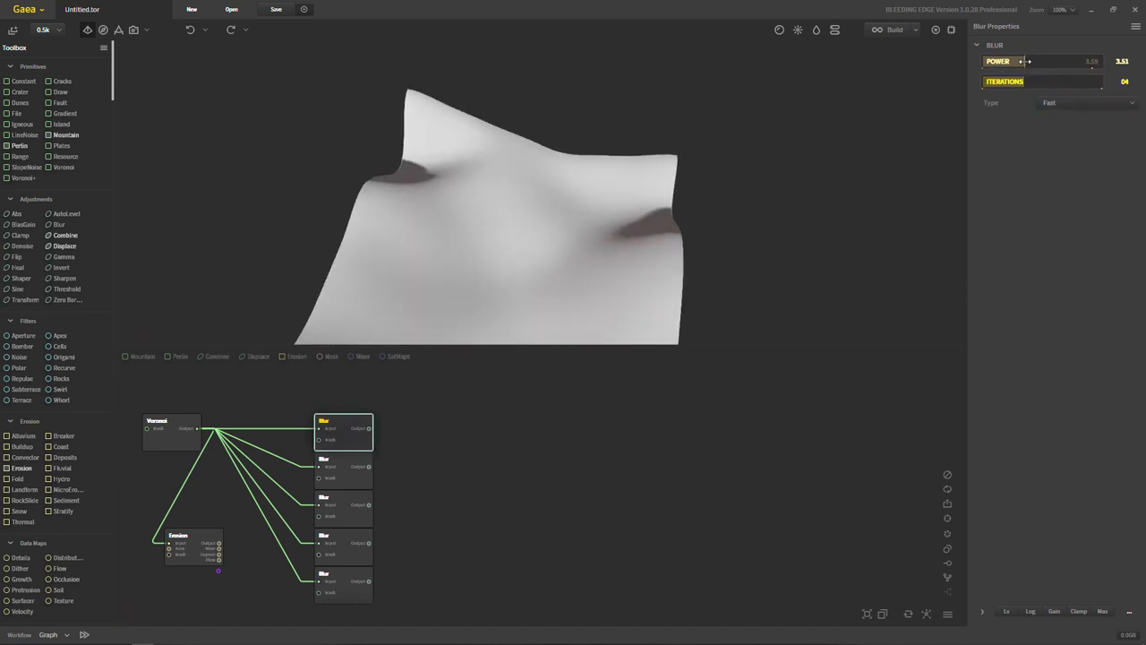
Lower the first Blur node's power to 0.31 so the ridges stay sharper.
{"action": "left_click_drag", "start_coordinate": [1028, 61], "coordinate": [990, 61]}
{"action": "mouse_move", "coordinate": [532, 198]}
{"action": "left_mouse_down"}
{"action": "mouse_move", "coordinate": [460, 261]}
{"action": "mouse_move", "coordinate": [420, 238]}
{"action": "mouse_move", "coordinate": [397, 115]}
{"action": "left_mouse_up"}
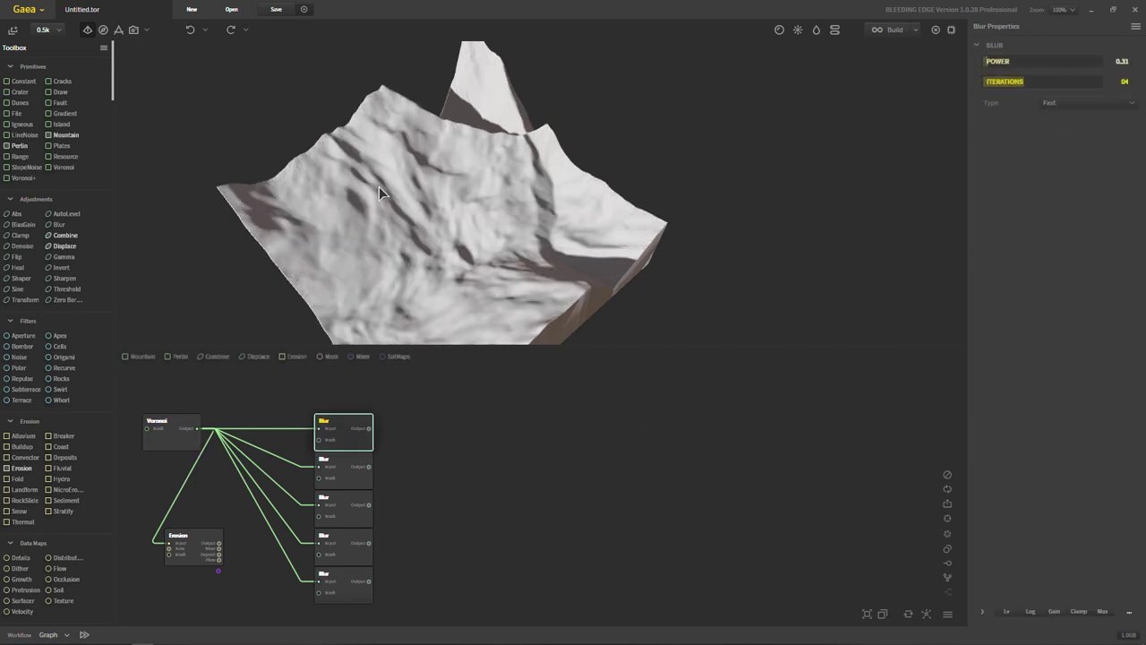
{"action": "mouse_move", "coordinate": [379, 186]}
{"action": "left_mouse_down"}
{"action": "mouse_move", "coordinate": [435, 289]}
{"action": "mouse_move", "coordinate": [546, 281]}
{"action": "mouse_move", "coordinate": [514, 281]}
{"action": "mouse_move", "coordinate": [451, 168]}
{"action": "mouse_move", "coordinate": [381, 120]}
{"action": "mouse_move", "coordinate": [469, 289]}
{"action": "mouse_move", "coordinate": [478, 266]}
{"action": "mouse_move", "coordinate": [660, 254]}
{"action": "mouse_move", "coordinate": [603, 239]}
{"action": "left_mouse_up"}
{"action": "scroll", "coordinate": [603, 241], "scroll_direction": "up", "scroll_amount": 2}
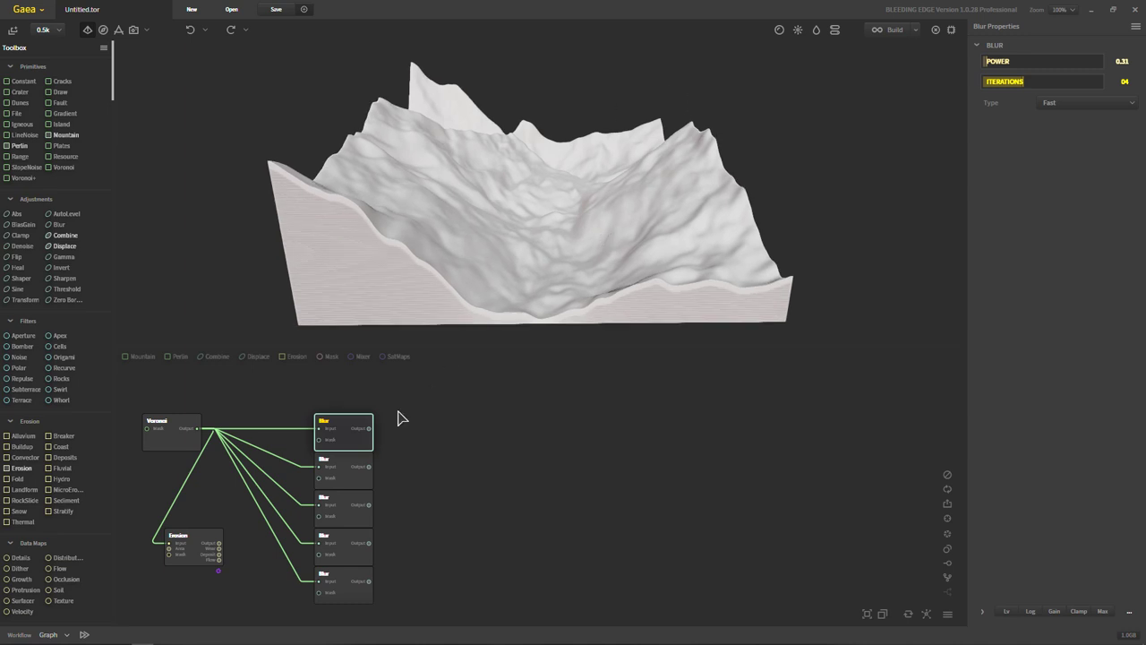
Select the second Blur node and raise its Gaussian power to about 9.6.
{"action": "left_click", "coordinate": [357, 474]}
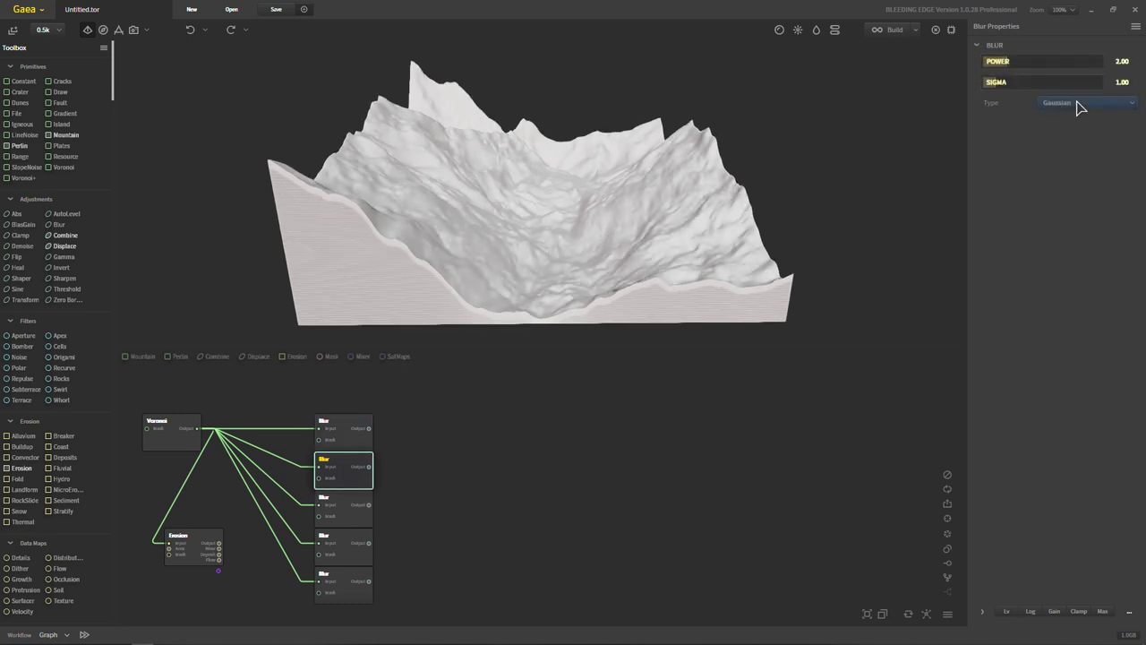
{"action": "mouse_move", "coordinate": [660, 241]}
{"action": "left_mouse_down"}
{"action": "mouse_move", "coordinate": [488, 195]}
{"action": "mouse_move", "coordinate": [660, 176]}
{"action": "left_mouse_up"}
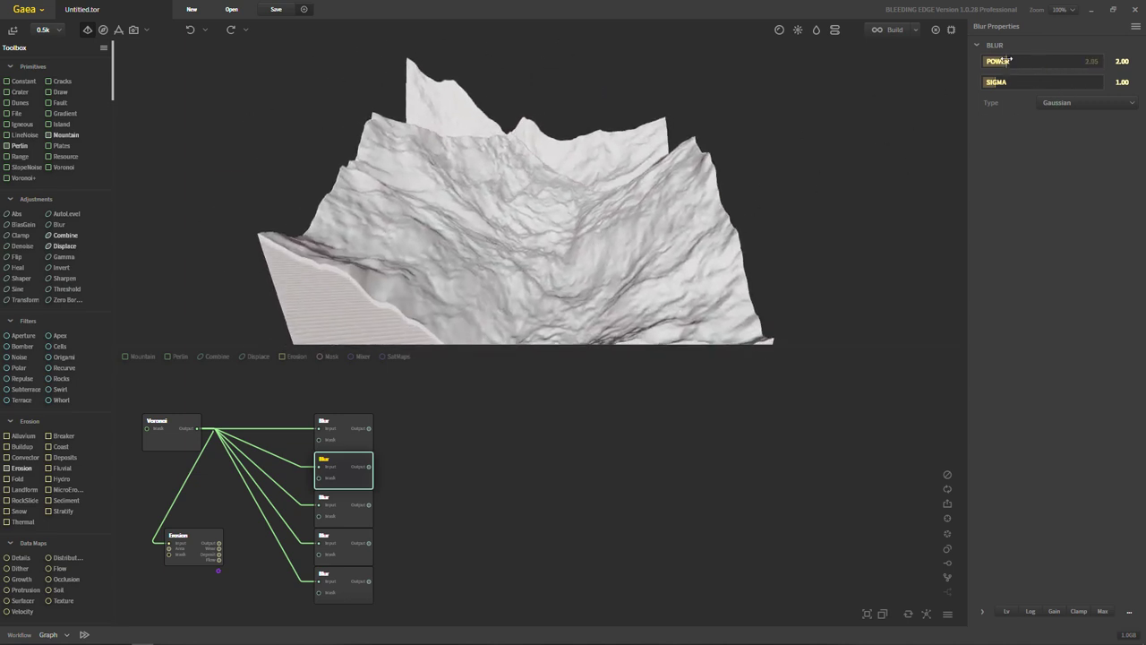
{"action": "left_click_drag", "start_coordinate": [1004, 61], "coordinate": [1092, 62]}
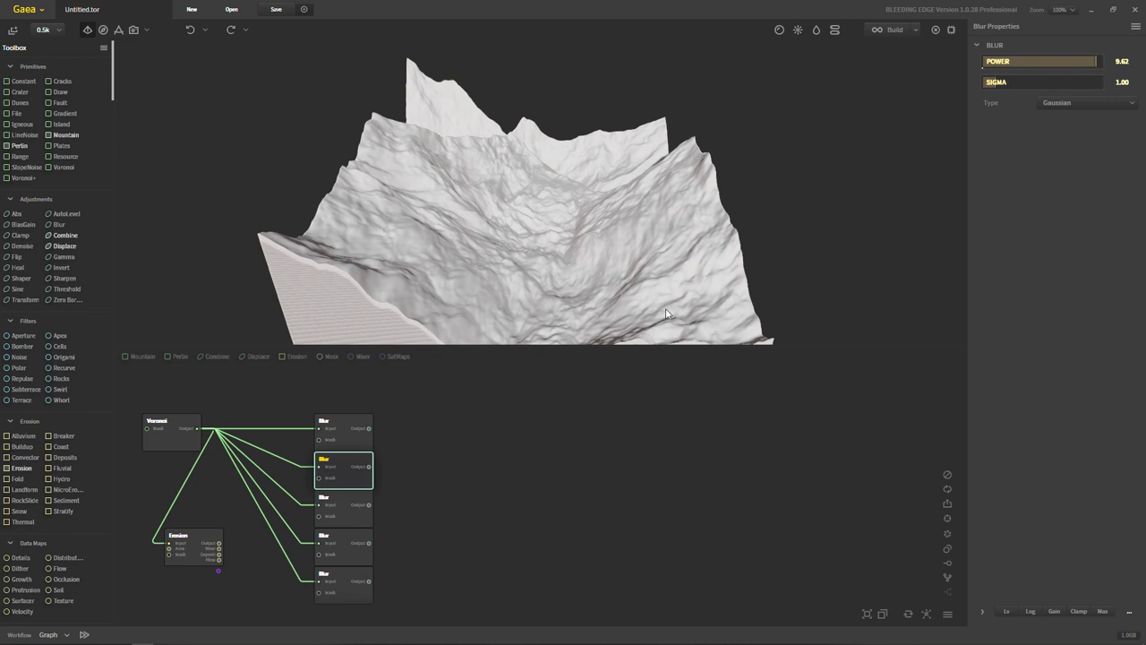
{"action": "mouse_move", "coordinate": [546, 267]}
{"action": "left_mouse_down"}
{"action": "mouse_move", "coordinate": [417, 244]}
{"action": "mouse_move", "coordinate": [466, 355]}
{"action": "left_mouse_up"}
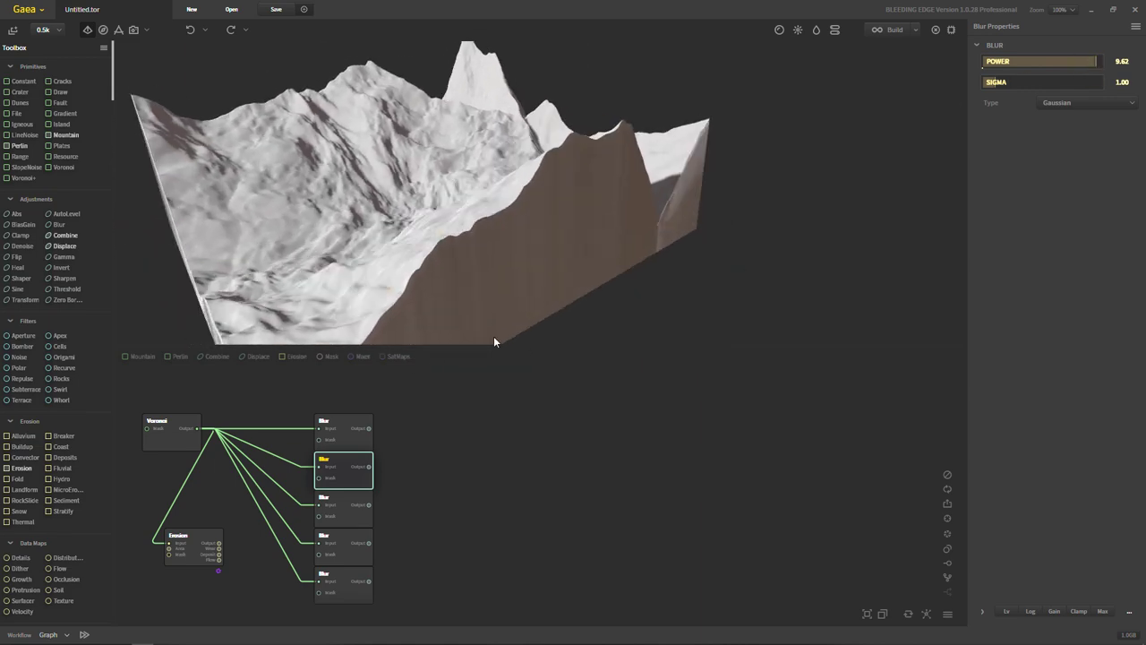
Toggle between the Voronoi and second Blur node to compare raw and blurred terrain.
{"action": "left_click", "coordinate": [183, 437]}
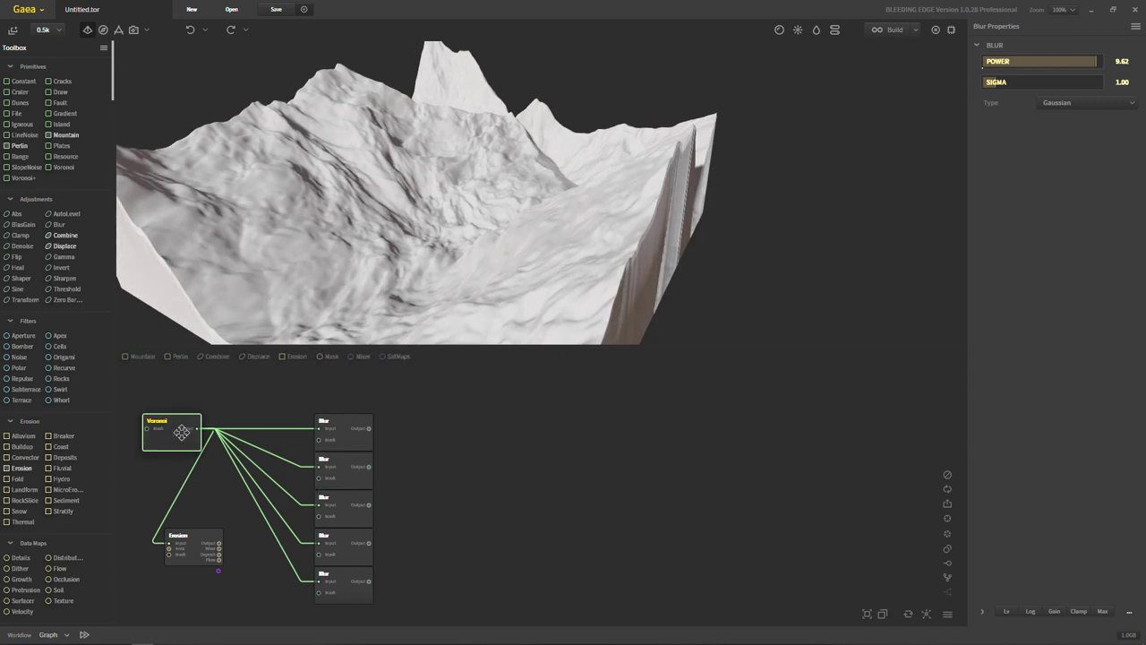
{"action": "left_click", "coordinate": [357, 477]}
{"action": "left_click_drag", "start_coordinate": [380, 193], "coordinate": [400, 218]}
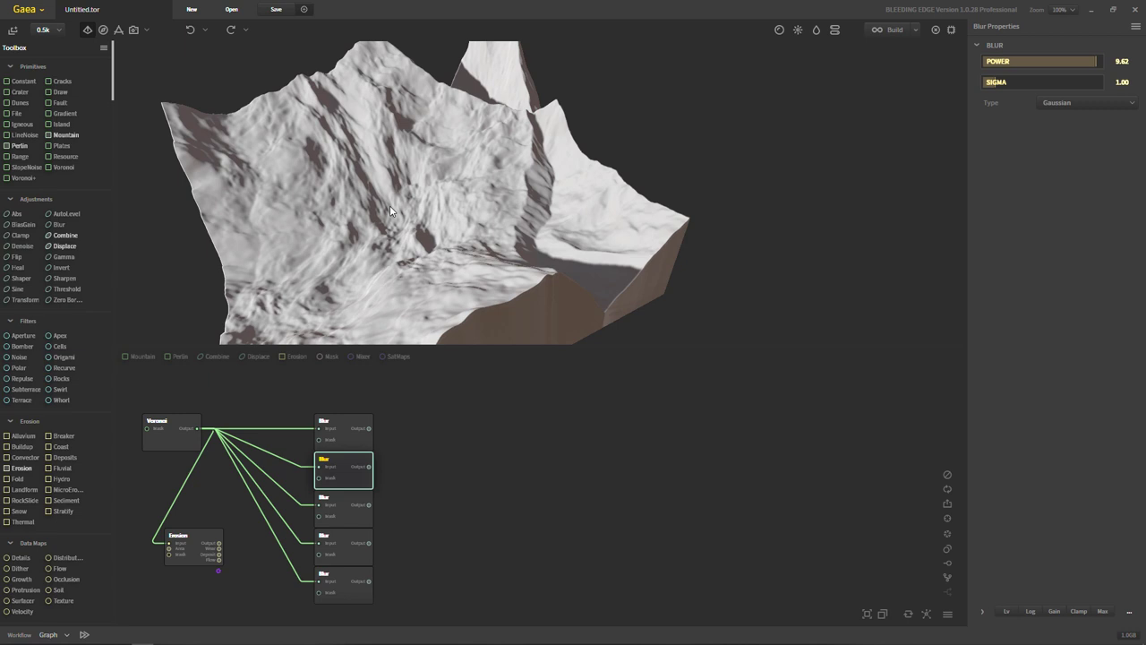
{"action": "left_click", "coordinate": [199, 440]}
{"action": "left_click", "coordinate": [367, 460]}
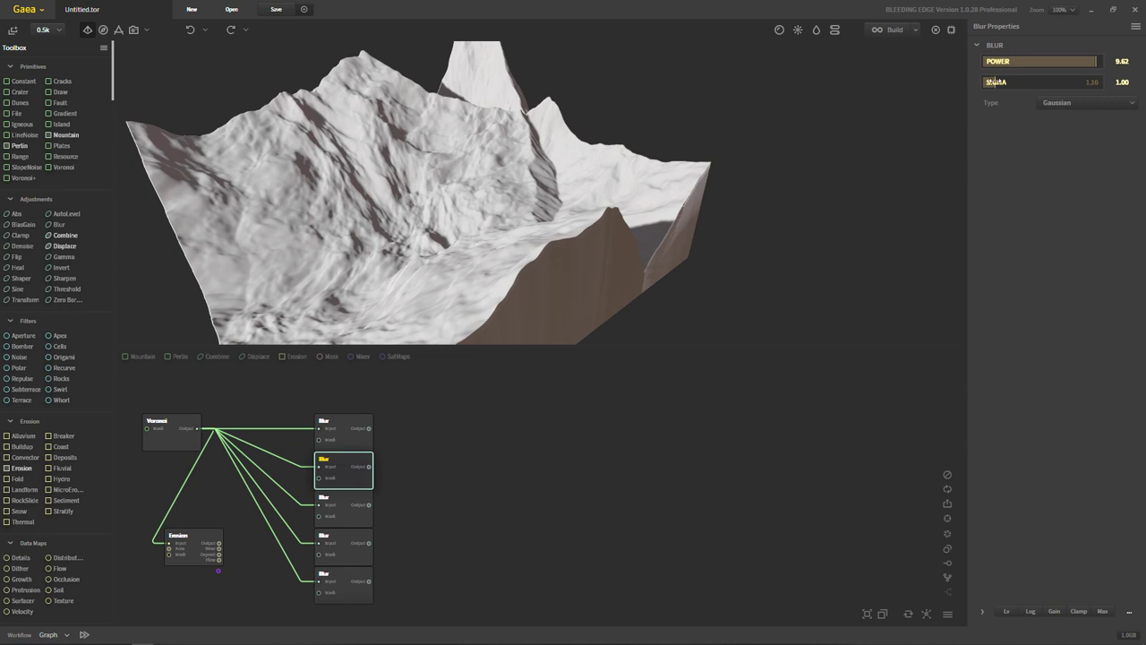
Push the Gaussian Sigma to its maximum of 10 and lower Power to 5.24.
{"action": "left_click_drag", "start_coordinate": [994, 81], "coordinate": [1094, 82]}
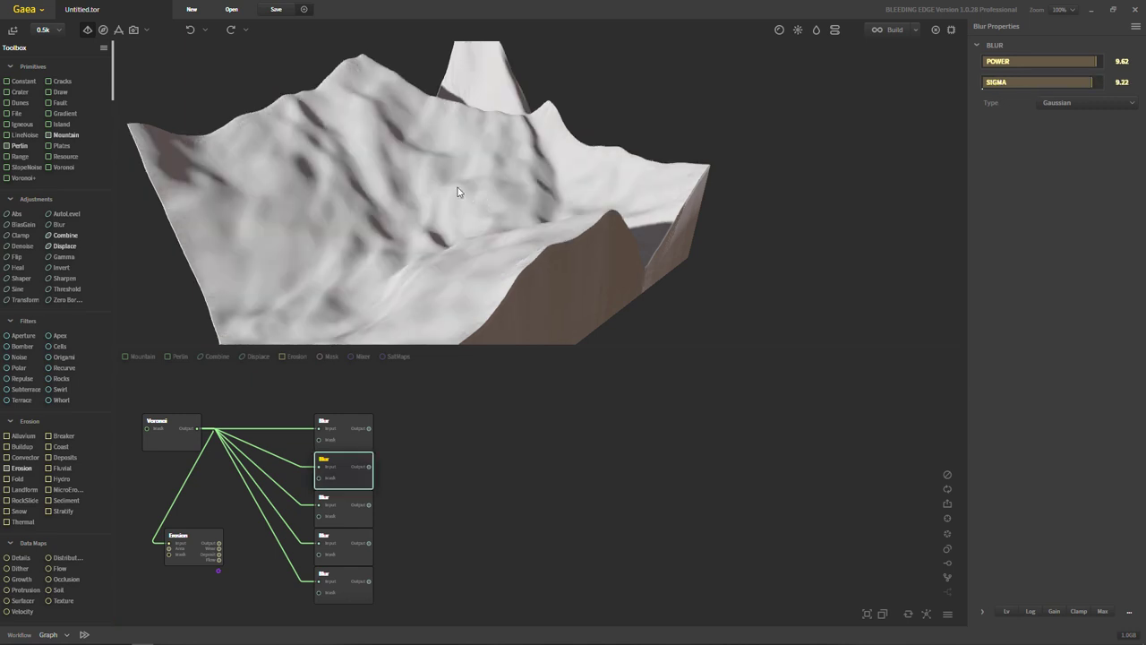
{"action": "mouse_move", "coordinate": [458, 192]}
{"action": "left_mouse_down"}
{"action": "mouse_move", "coordinate": [332, 142]}
{"action": "mouse_move", "coordinate": [348, 220]}
{"action": "mouse_move", "coordinate": [394, 209]}
{"action": "left_mouse_up"}
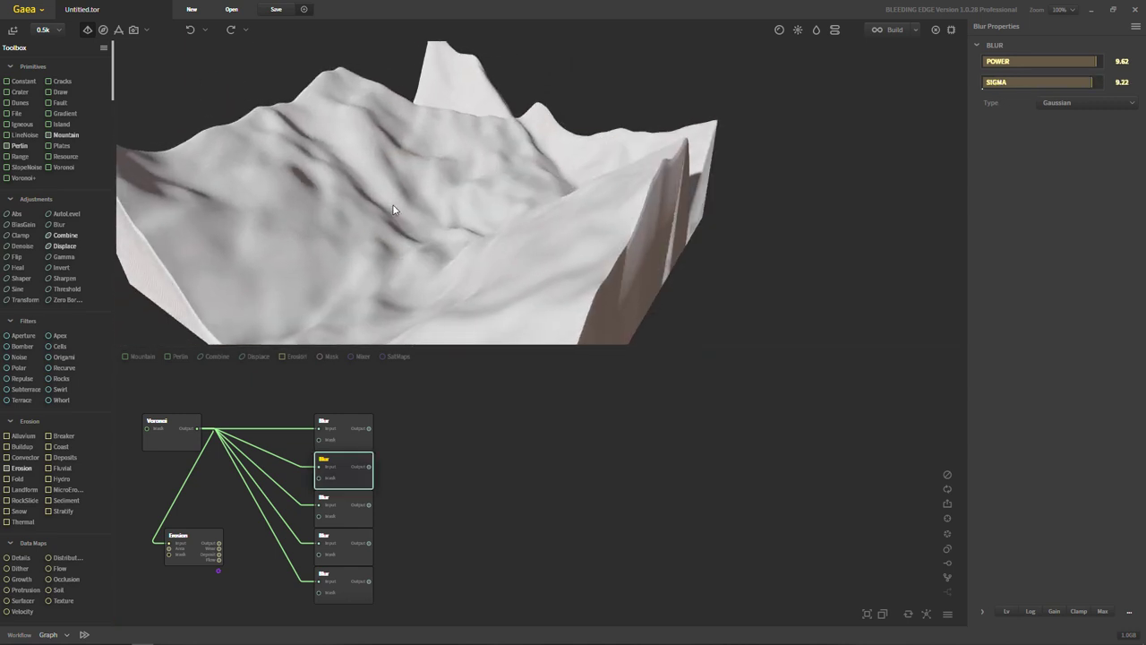
{"action": "mouse_move", "coordinate": [450, 280]}
{"action": "left_mouse_down"}
{"action": "mouse_move", "coordinate": [391, 184]}
{"action": "mouse_move", "coordinate": [435, 281]}
{"action": "mouse_move", "coordinate": [551, 267]}
{"action": "left_mouse_up"}
{"action": "mouse_move", "coordinate": [496, 301]}
{"action": "left_mouse_down"}
{"action": "mouse_move", "coordinate": [522, 253]}
{"action": "mouse_move", "coordinate": [469, 227]}
{"action": "mouse_move", "coordinate": [929, 89]}
{"action": "left_mouse_up"}
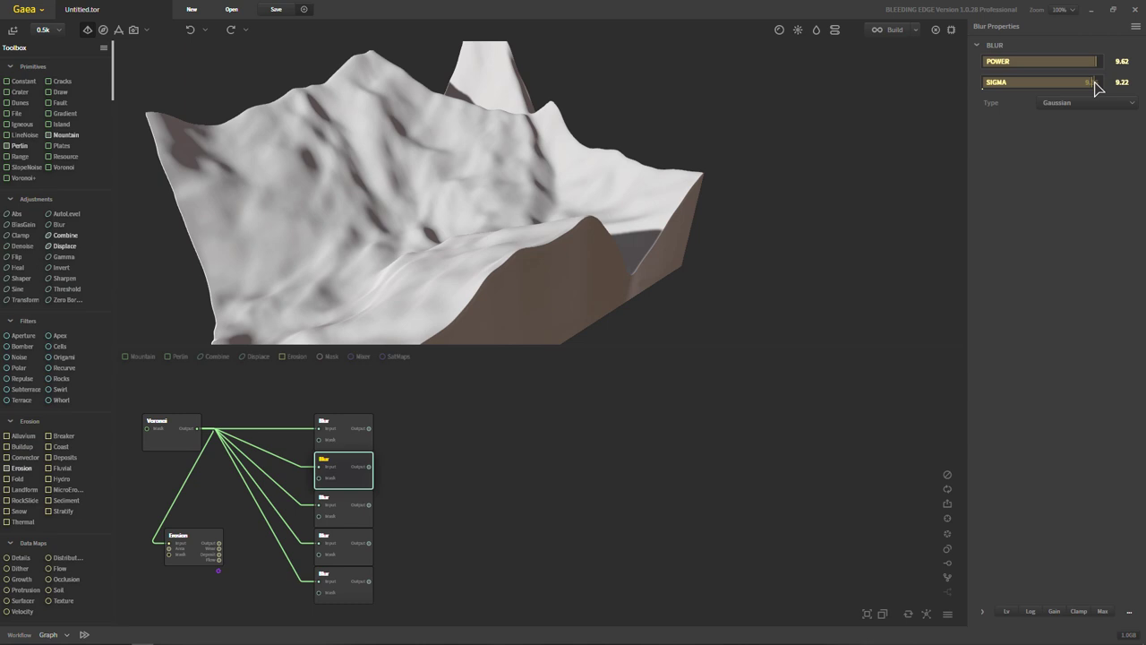
{"action": "left_click_drag", "start_coordinate": [1092, 81], "coordinate": [1106, 81]}
{"action": "mouse_move", "coordinate": [473, 196]}
{"action": "left_mouse_down"}
{"action": "mouse_move", "coordinate": [285, 326]}
{"action": "mouse_move", "coordinate": [489, 171]}
{"action": "mouse_move", "coordinate": [476, 226]}
{"action": "left_mouse_up"}
{"action": "mouse_move", "coordinate": [1025, 68]}
{"action": "left_mouse_down"}
{"action": "mouse_move", "coordinate": [1003, 66]}
{"action": "mouse_move", "coordinate": [1059, 60]}
{"action": "mouse_move", "coordinate": [1048, 60]}
{"action": "left_mouse_up"}
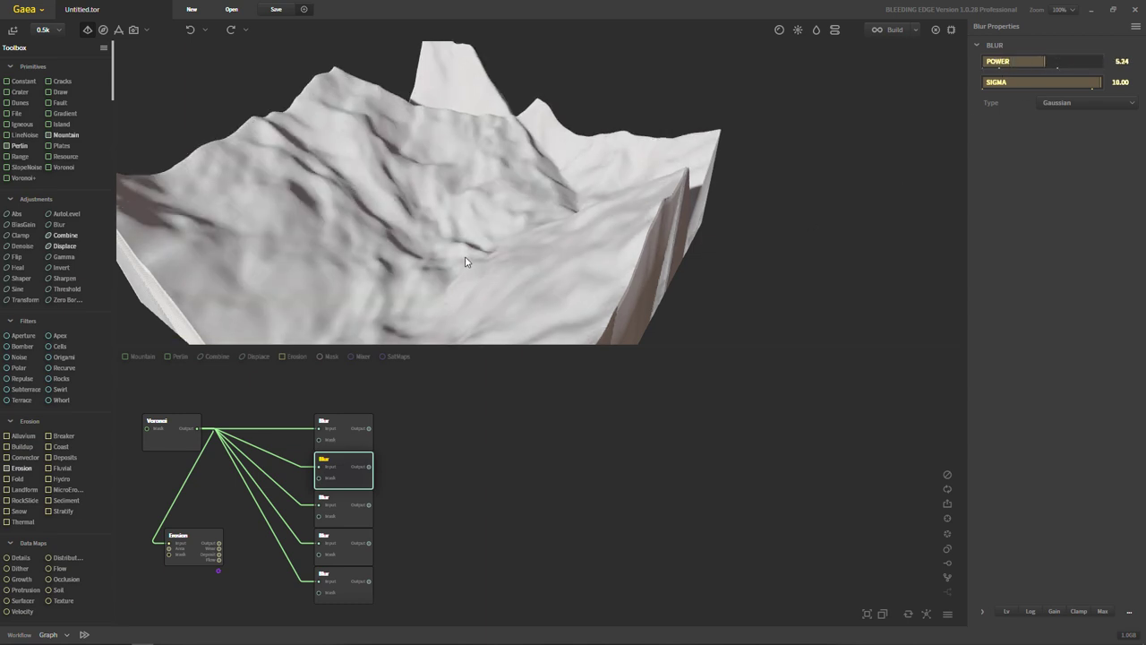
{"action": "mouse_move", "coordinate": [481, 251]}
{"action": "left_mouse_down"}
{"action": "mouse_move", "coordinate": [331, 217]}
{"action": "mouse_move", "coordinate": [532, 210]}
{"action": "mouse_move", "coordinate": [582, 242]}
{"action": "mouse_move", "coordinate": [537, 265]}
{"action": "left_mouse_up"}
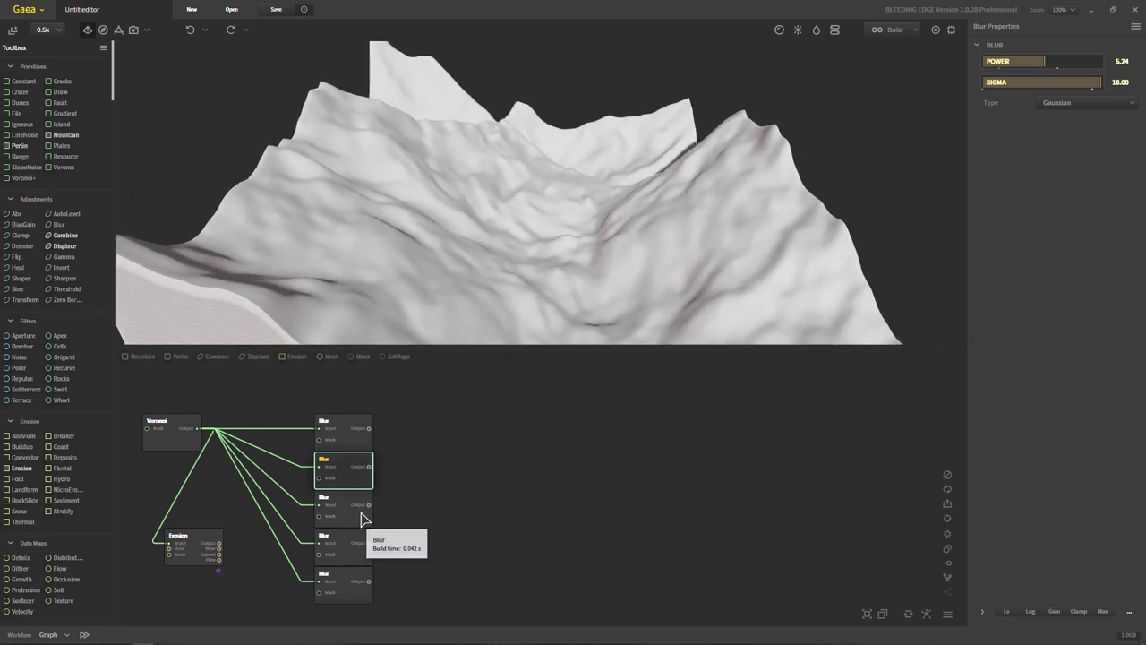
Select the third Blur node (Radial, Power 2.00, Direction 0°), briefly comparing with the Gaussian one.
{"action": "left_click", "coordinate": [363, 515]}
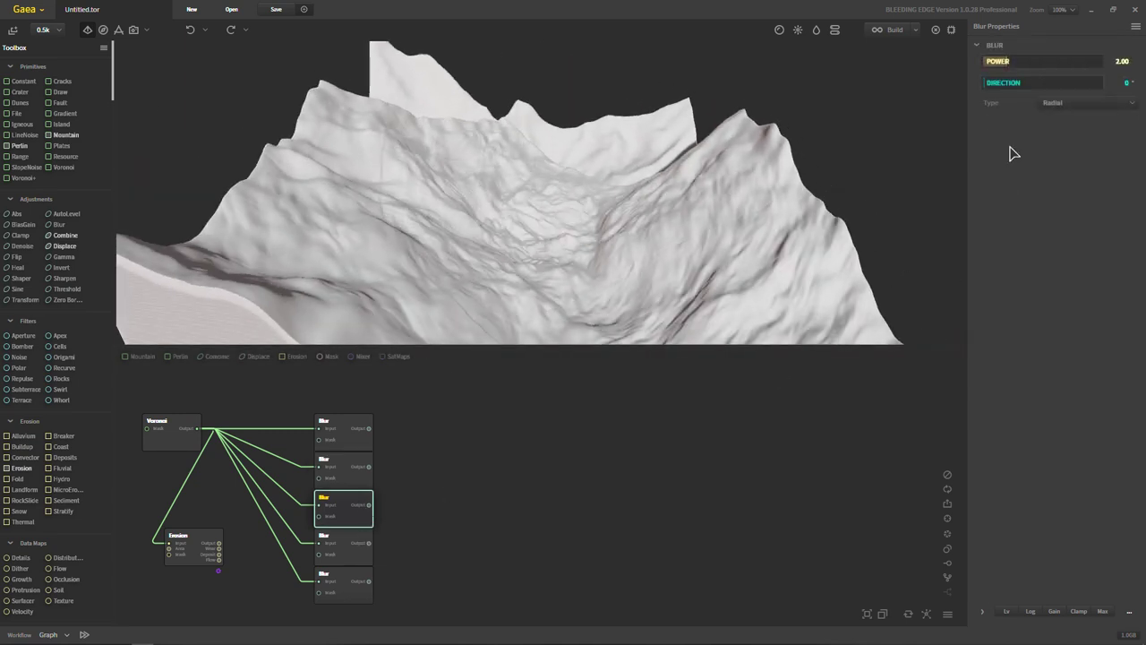
{"action": "left_click", "coordinate": [354, 477]}
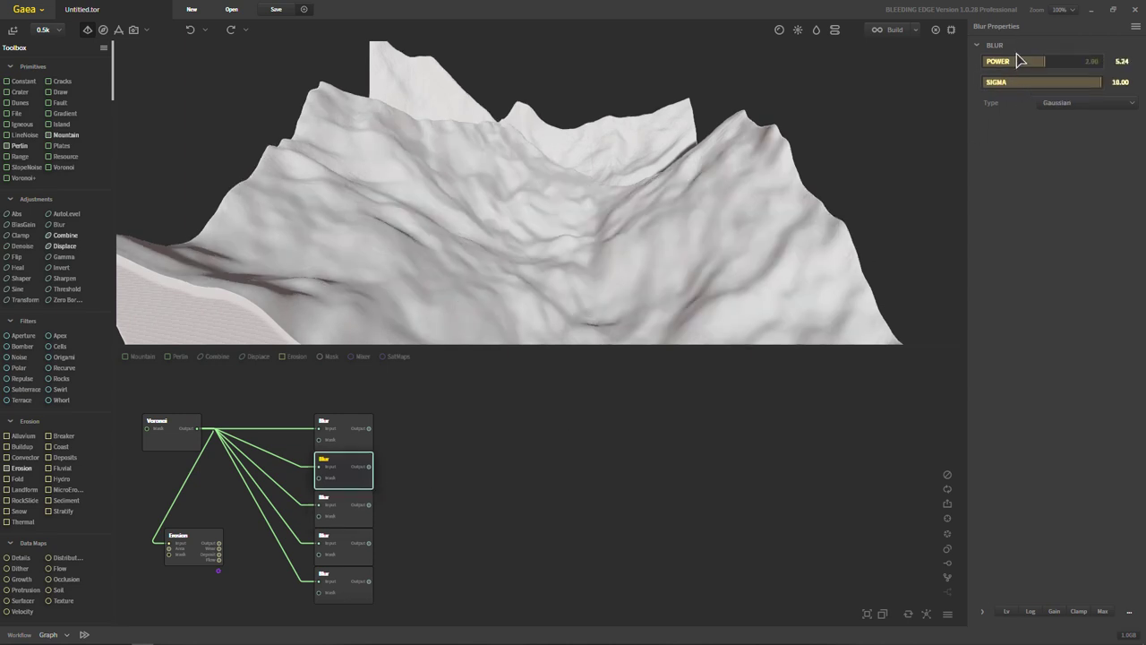
{"action": "left_click", "coordinate": [356, 510]}
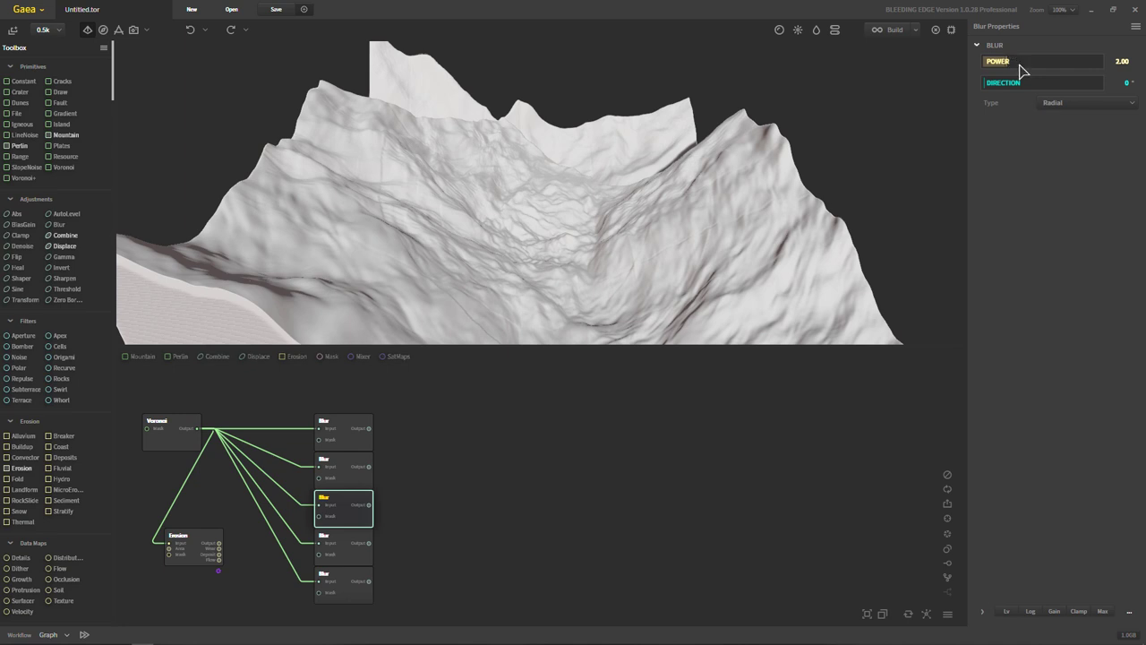
Zoom and orbit the viewport to inspect the Radial-blurred terrain.
{"action": "mouse_move", "coordinate": [798, 331]}
{"action": "left_mouse_down"}
{"action": "mouse_move", "coordinate": [389, 252]}
{"action": "mouse_move", "coordinate": [337, 192]}
{"action": "left_mouse_up"}
{"action": "scroll", "coordinate": [390, 258], "scroll_direction": "up", "scroll_amount": 3}
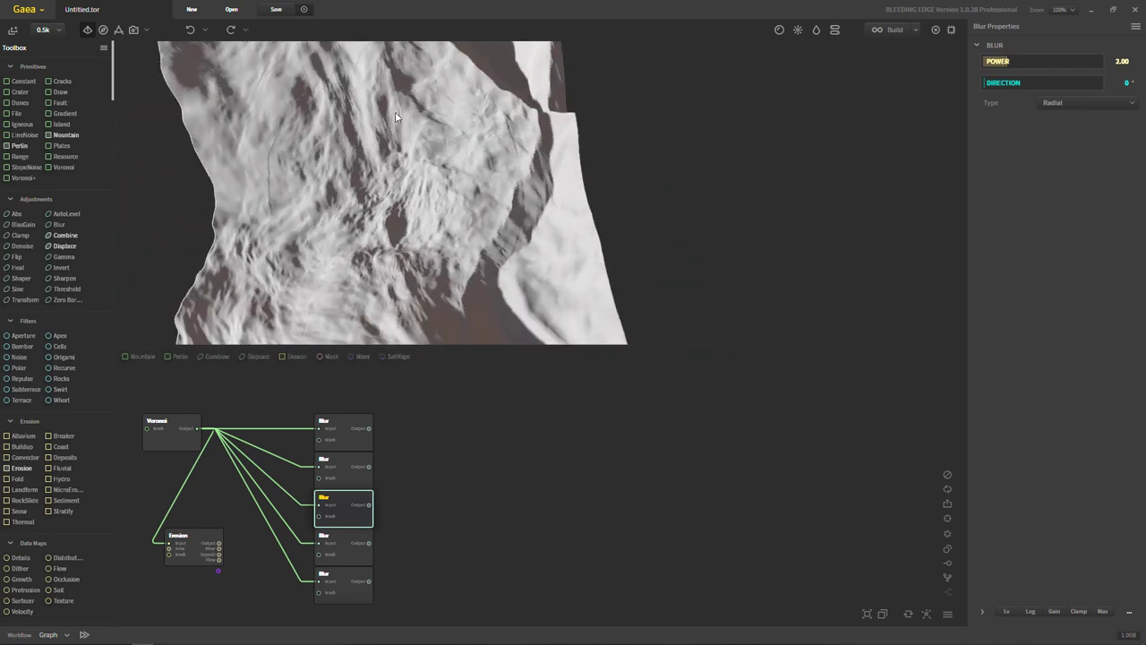
{"action": "mouse_move", "coordinate": [397, 116]}
{"action": "left_mouse_down"}
{"action": "mouse_move", "coordinate": [654, 185]}
{"action": "mouse_move", "coordinate": [472, 220]}
{"action": "mouse_move", "coordinate": [427, 243]}
{"action": "mouse_move", "coordinate": [428, 302]}
{"action": "mouse_move", "coordinate": [764, 224]}
{"action": "mouse_move", "coordinate": [545, 258]}
{"action": "mouse_move", "coordinate": [571, 274]}
{"action": "mouse_move", "coordinate": [432, 196]}
{"action": "mouse_move", "coordinate": [379, 197]}
{"action": "mouse_move", "coordinate": [519, 115]}
{"action": "mouse_move", "coordinate": [578, 153]}
{"action": "left_mouse_up"}
{"action": "scroll", "coordinate": [471, 220], "scroll_direction": "up", "scroll_amount": 2}
{"action": "scroll", "coordinate": [468, 248], "scroll_direction": "up", "scroll_amount": 1}
{"action": "scroll", "coordinate": [540, 100], "scroll_direction": "down", "scroll_amount": 4}
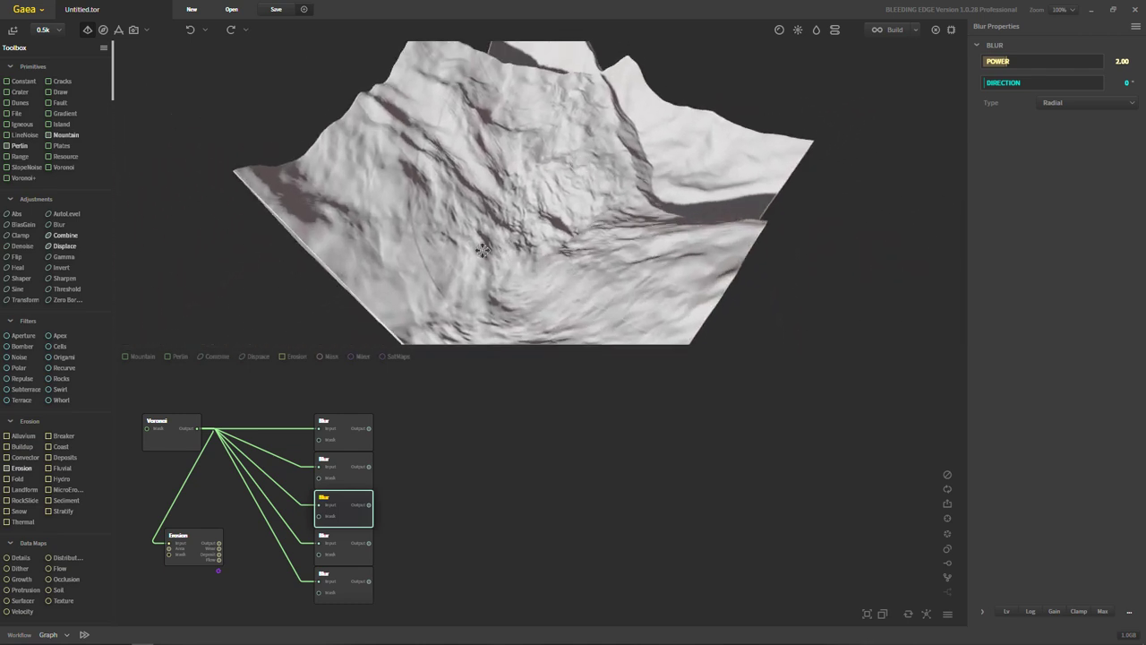
{"action": "mouse_move", "coordinate": [482, 251]}
{"action": "left_mouse_down"}
{"action": "mouse_move", "coordinate": [404, 271]}
{"action": "mouse_move", "coordinate": [356, 183]}
{"action": "mouse_move", "coordinate": [587, 231]}
{"action": "mouse_move", "coordinate": [585, 216]}
{"action": "left_mouse_up"}
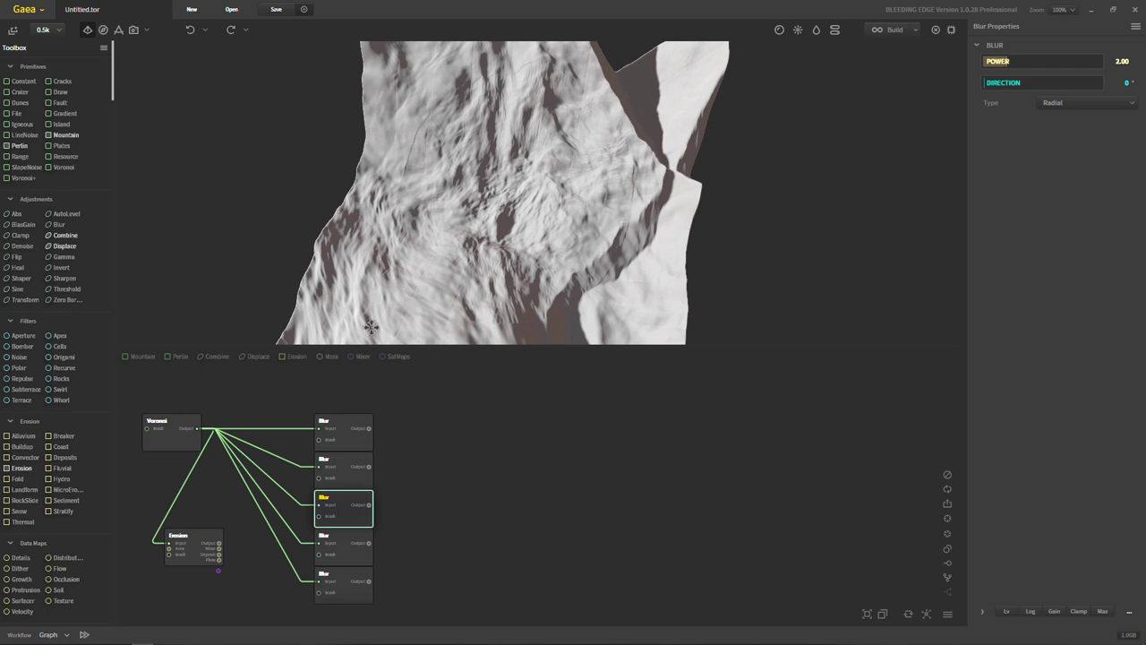
{"action": "mouse_move", "coordinate": [414, 304]}
{"action": "left_mouse_down"}
{"action": "mouse_move", "coordinate": [360, 317]}
{"action": "mouse_move", "coordinate": [465, 296]}
{"action": "mouse_move", "coordinate": [385, 179]}
{"action": "left_mouse_up"}
{"action": "left_click_drag", "start_coordinate": [495, 253], "coordinate": [845, 115]}
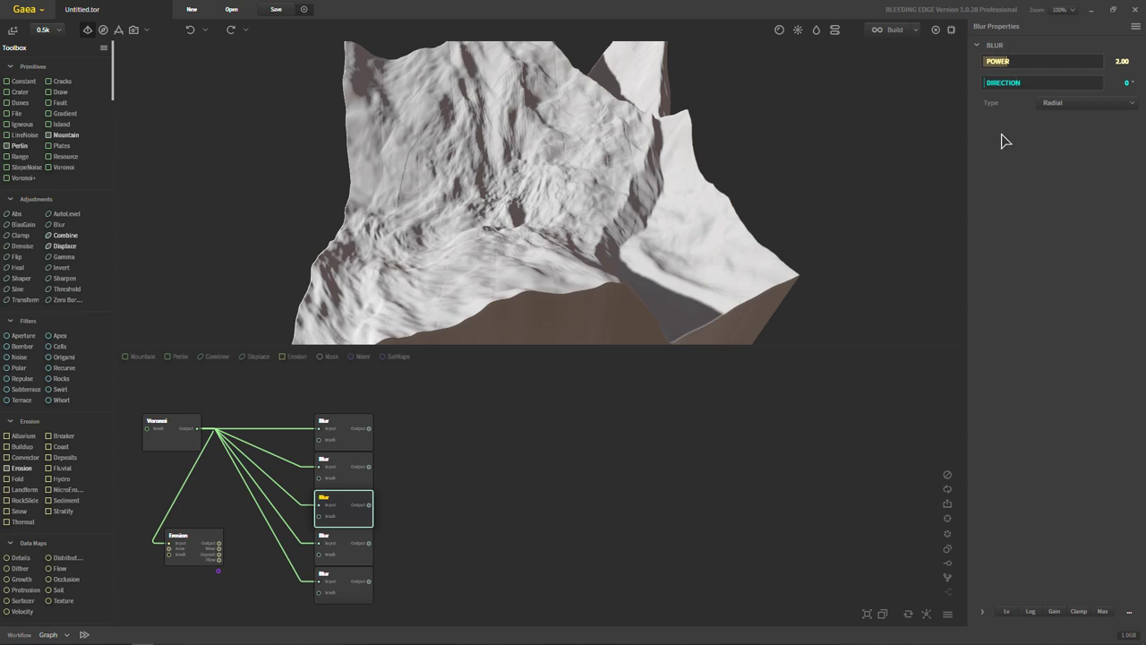
Try Radial directions of 192°, 257° and 98°, and raise power to 6.10.
{"action": "left_click", "coordinate": [1047, 83]}
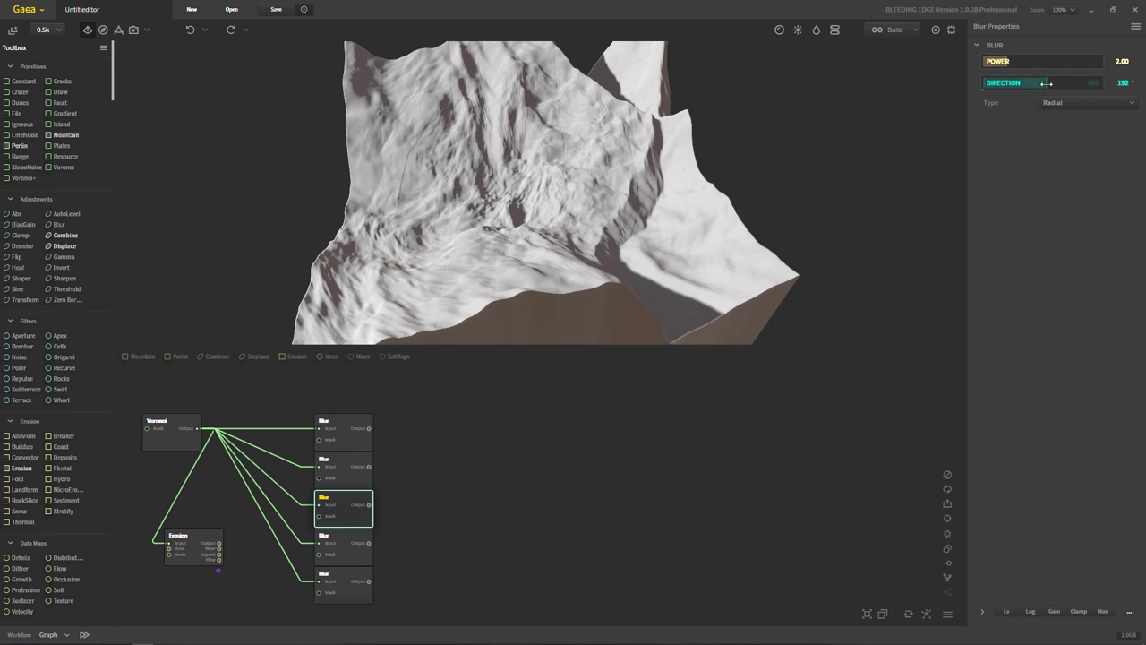
{"action": "left_click", "coordinate": [1068, 87]}
{"action": "left_click", "coordinate": [1016, 85]}
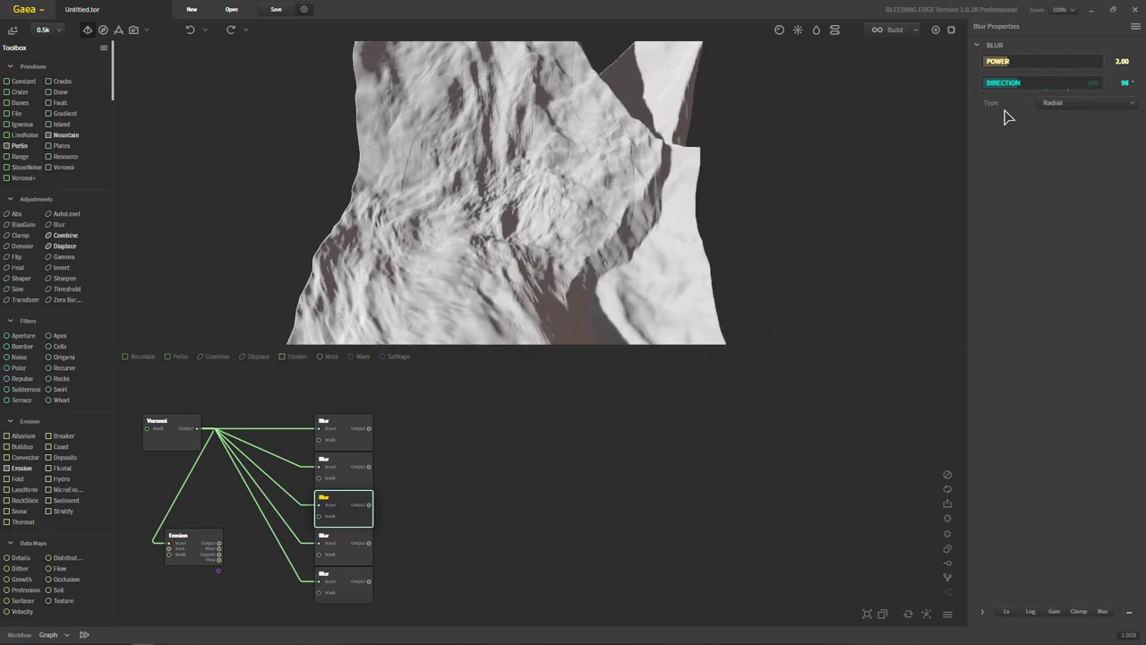
{"action": "left_click", "coordinate": [1042, 61]}
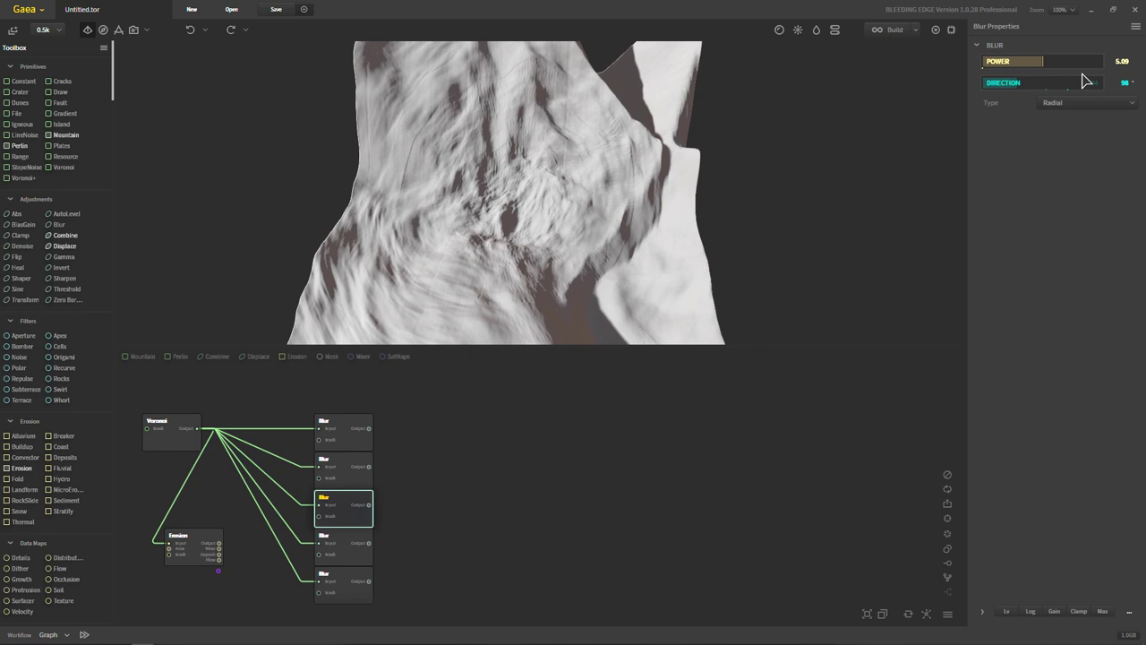
{"action": "left_click", "coordinate": [1054, 61]}
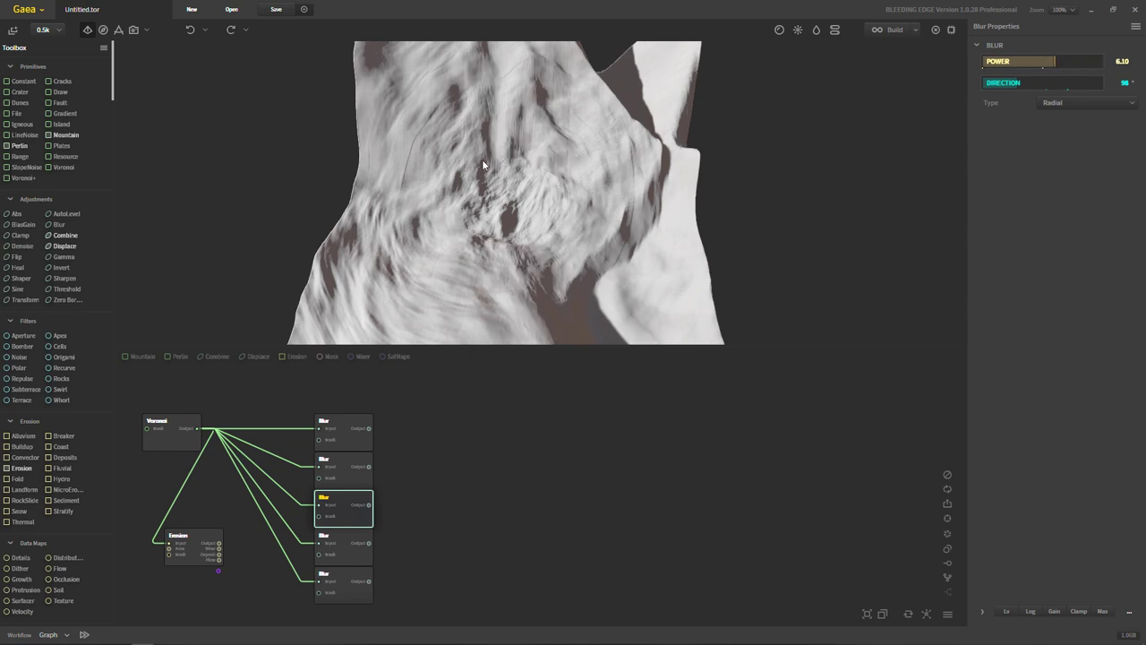
{"action": "left_click_drag", "start_coordinate": [482, 162], "coordinate": [377, 288]}
{"action": "mouse_move", "coordinate": [383, 237]}
{"action": "left_mouse_down"}
{"action": "mouse_move", "coordinate": [536, 208]}
{"action": "mouse_move", "coordinate": [648, 304]}
{"action": "mouse_move", "coordinate": [558, 199]}
{"action": "mouse_move", "coordinate": [551, 219]}
{"action": "left_mouse_up"}
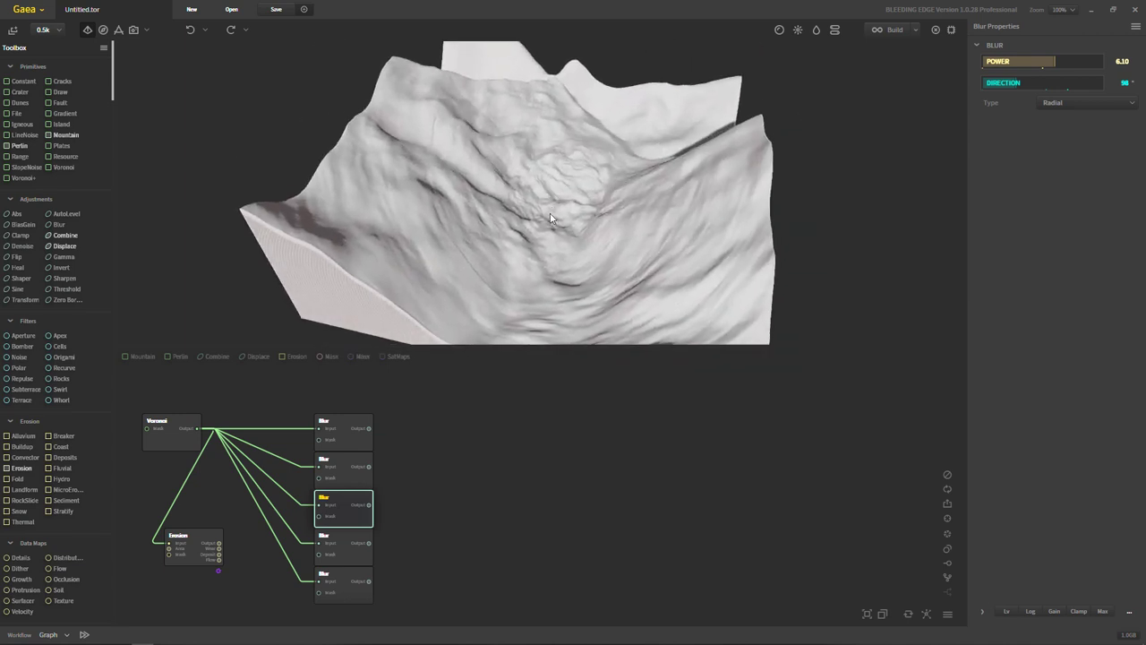
Settle the Radial blur at Direction 52° and Power 4.73.
{"action": "left_click", "coordinate": [1077, 82]}
{"action": "left_click_drag", "start_coordinate": [1049, 86], "coordinate": [997, 84]}
{"action": "left_click_drag", "start_coordinate": [562, 224], "coordinate": [711, 168]}
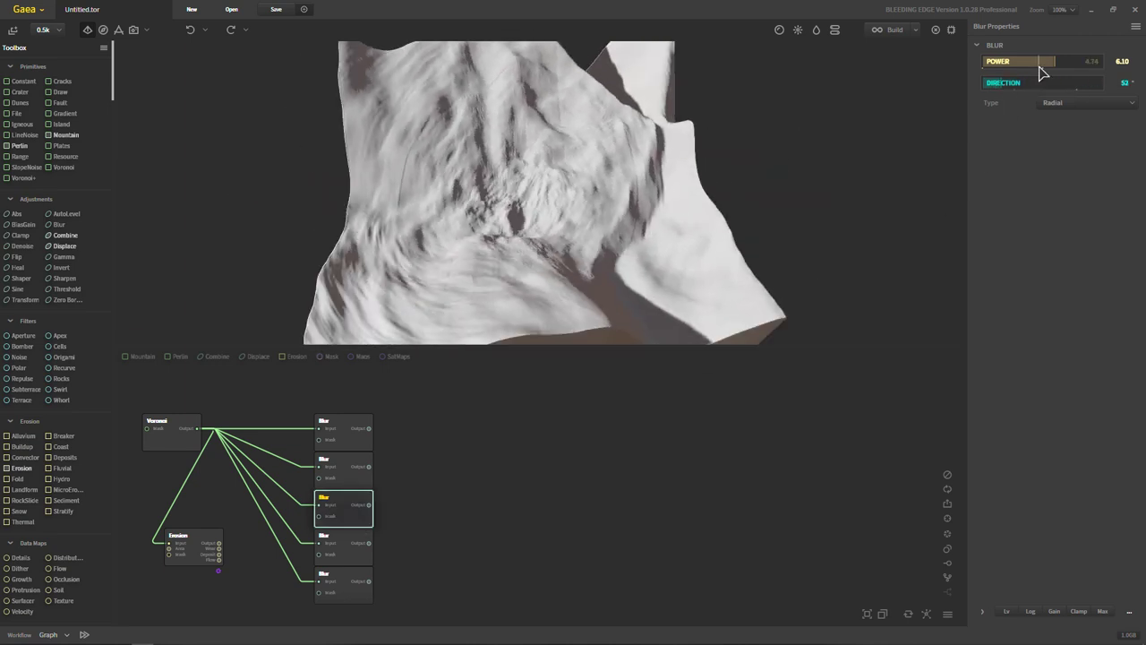
{"action": "left_click", "coordinate": [1040, 65]}
{"action": "mouse_move", "coordinate": [721, 233]}
{"action": "left_mouse_down"}
{"action": "mouse_move", "coordinate": [565, 189]}
{"action": "mouse_move", "coordinate": [573, 212]}
{"action": "mouse_move", "coordinate": [389, 206]}
{"action": "mouse_move", "coordinate": [398, 152]}
{"action": "mouse_move", "coordinate": [518, 235]}
{"action": "mouse_move", "coordinate": [669, 225]}
{"action": "left_mouse_up"}
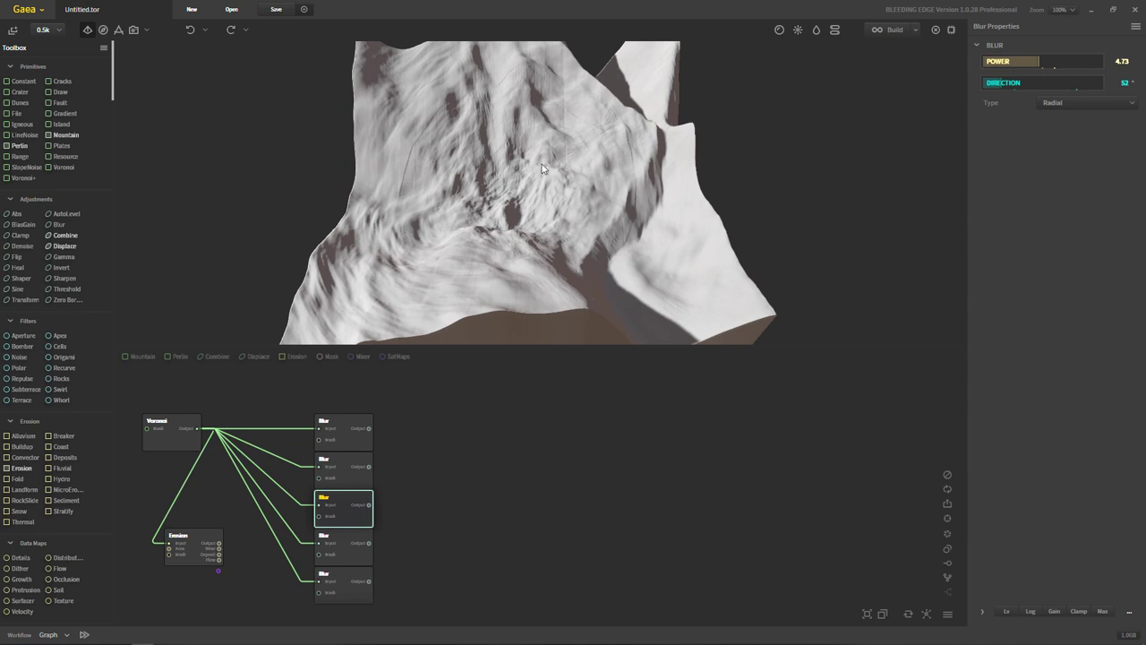
{"action": "left_click_drag", "start_coordinate": [541, 164], "coordinate": [501, 224]}
{"action": "left_click_drag", "start_coordinate": [392, 349], "coordinate": [391, 470]}
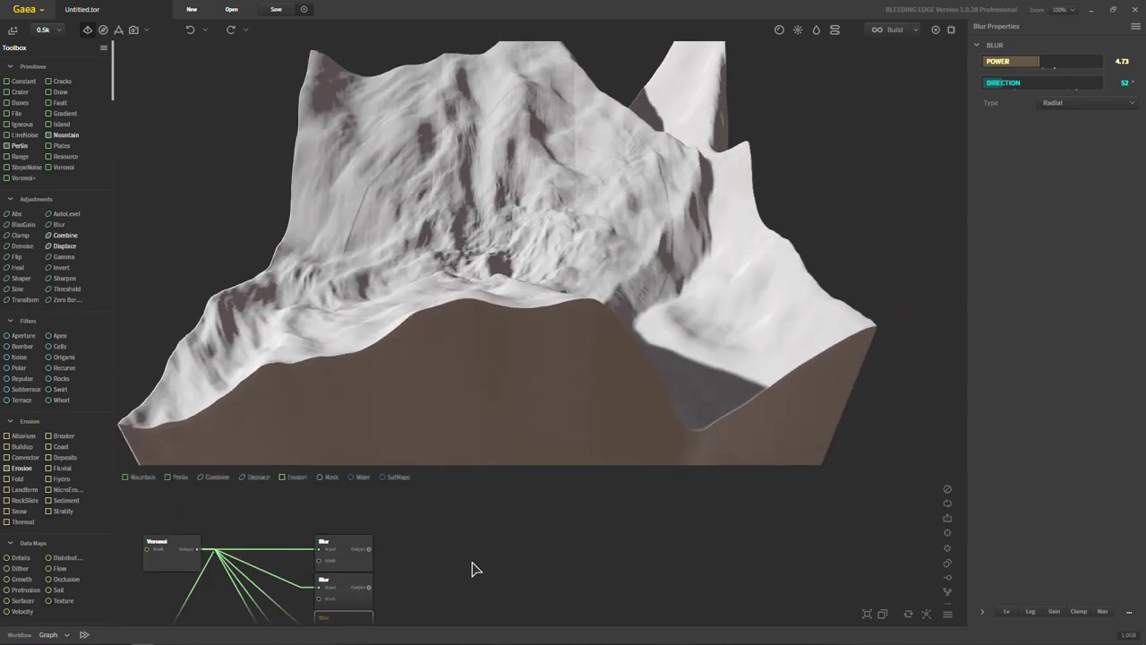
Select the Motion-type Blur node and orbit to inspect its terrain.
{"action": "mouse_move", "coordinate": [471, 567]}
{"action": "middle_mouse_down"}
{"action": "mouse_move", "coordinate": [480, 565]}
{"action": "mouse_move", "coordinate": [473, 617]}
{"action": "middle_mouse_up"}
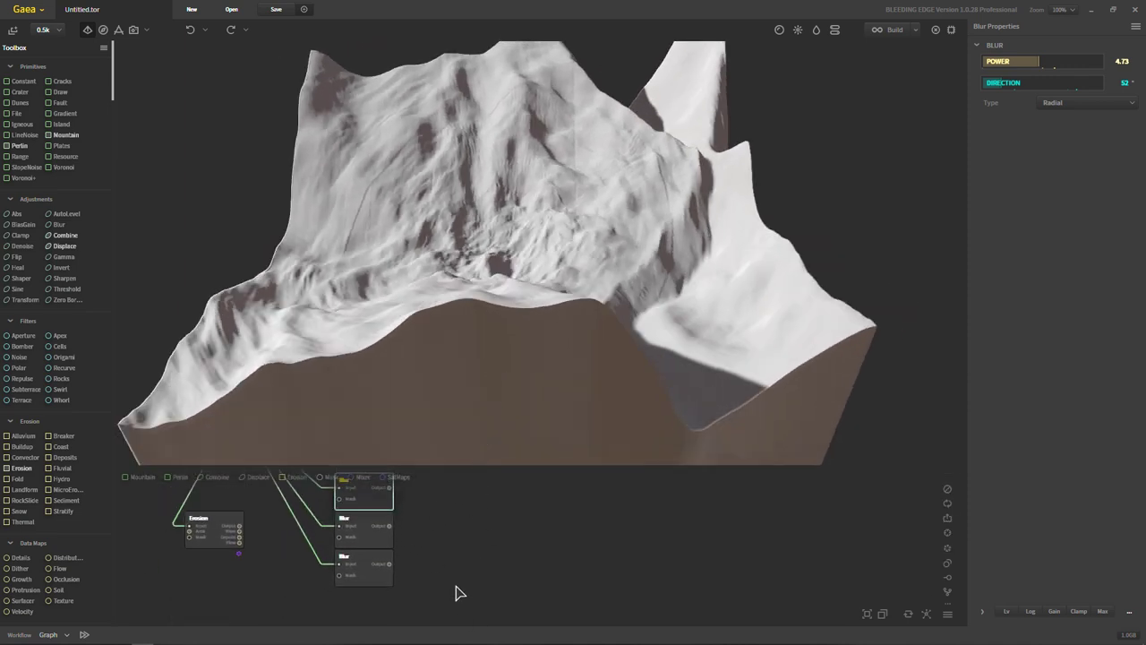
{"action": "left_click", "coordinate": [371, 538]}
{"action": "mouse_move", "coordinate": [540, 270]}
{"action": "left_mouse_down"}
{"action": "mouse_move", "coordinate": [454, 264]}
{"action": "mouse_move", "coordinate": [683, 248]}
{"action": "mouse_move", "coordinate": [714, 290]}
{"action": "mouse_move", "coordinate": [438, 240]}
{"action": "mouse_move", "coordinate": [625, 321]}
{"action": "left_mouse_up"}
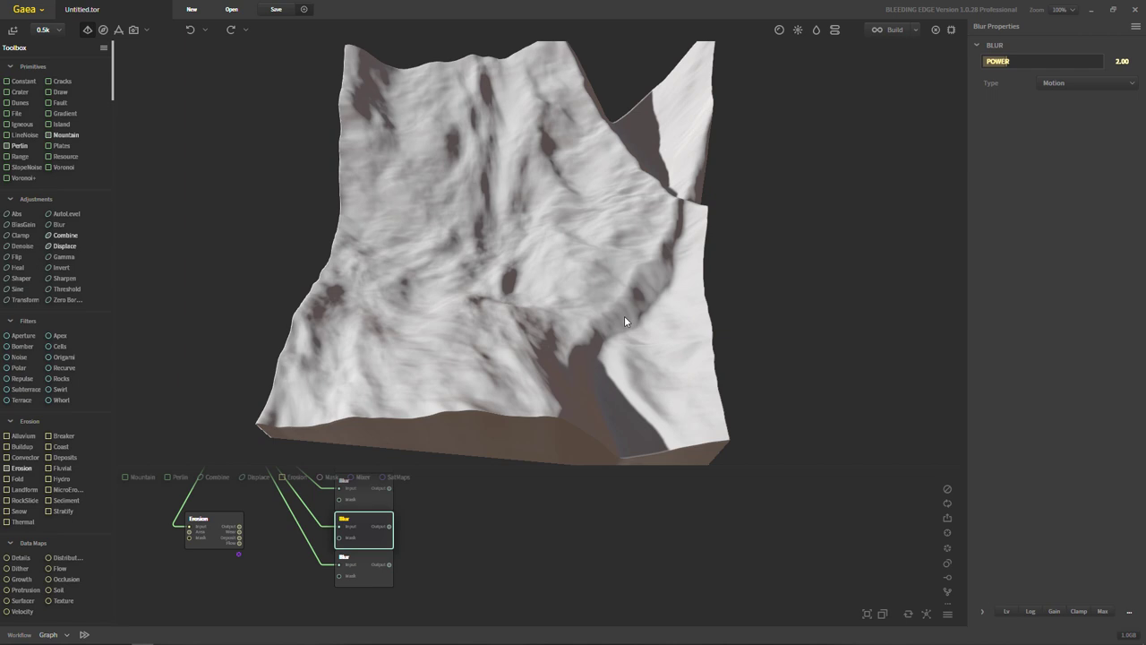
{"action": "left_click_drag", "start_coordinate": [515, 395], "coordinate": [520, 411]}
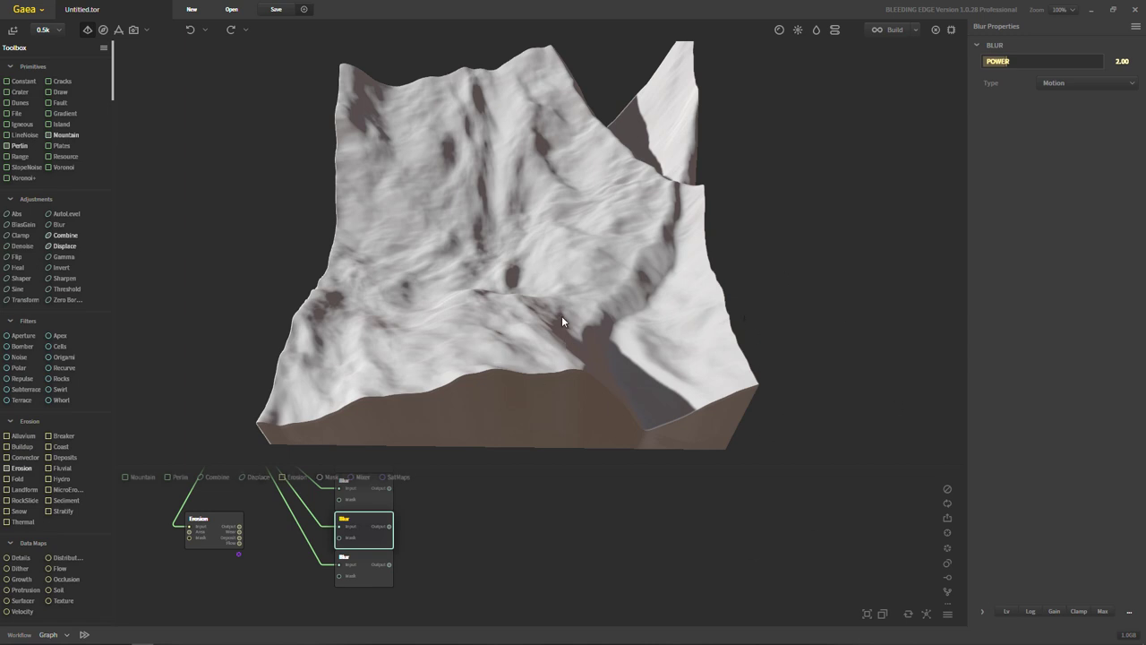
{"action": "mouse_move", "coordinate": [561, 317]}
{"action": "left_mouse_down"}
{"action": "mouse_move", "coordinate": [550, 208]}
{"action": "mouse_move", "coordinate": [594, 345]}
{"action": "mouse_move", "coordinate": [663, 356]}
{"action": "mouse_move", "coordinate": [503, 296]}
{"action": "mouse_move", "coordinate": [480, 322]}
{"action": "mouse_move", "coordinate": [611, 351]}
{"action": "left_mouse_up"}
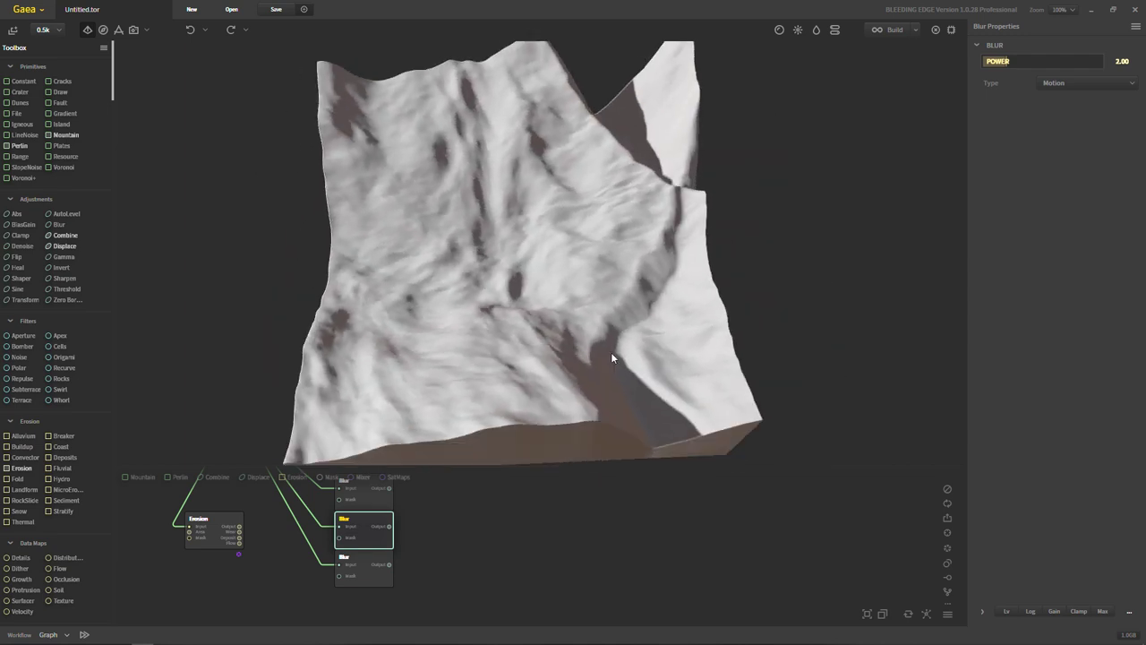
Test Motion blur power between 0.10 and 8.56, settling at 3.36.
{"action": "left_click", "coordinate": [1062, 63]}
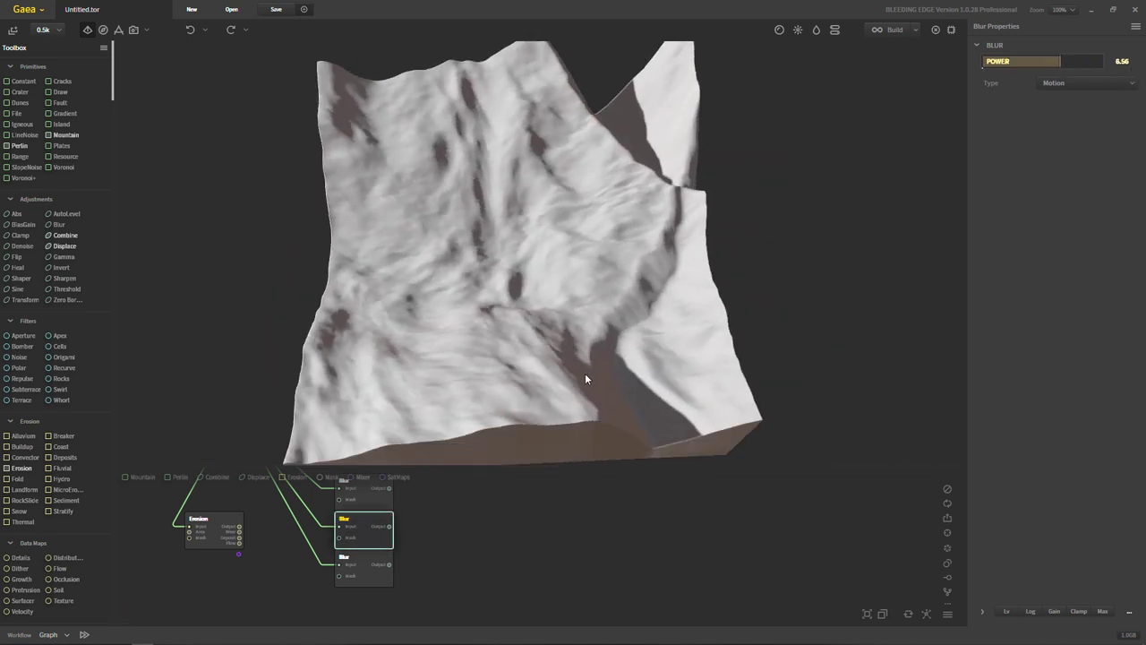
{"action": "left_click", "coordinate": [1081, 62]}
{"action": "left_click", "coordinate": [990, 63]}
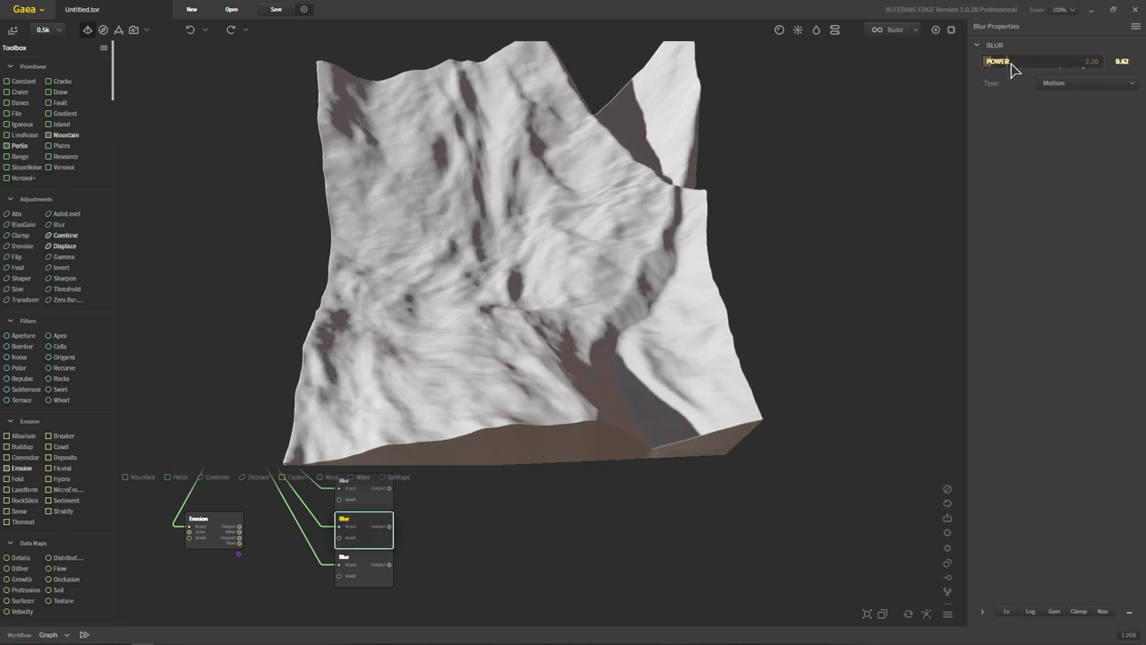
{"action": "left_click", "coordinate": [1070, 63]}
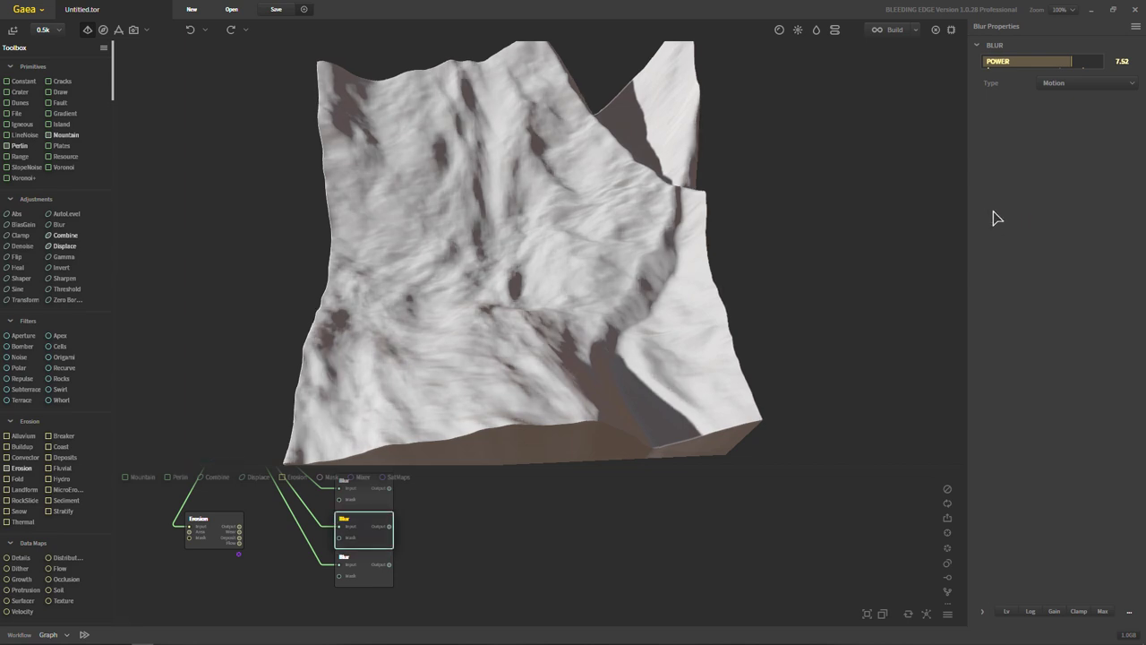
{"action": "left_click", "coordinate": [1080, 63]}
{"action": "left_click", "coordinate": [993, 62]}
{"action": "left_click", "coordinate": [985, 61]}
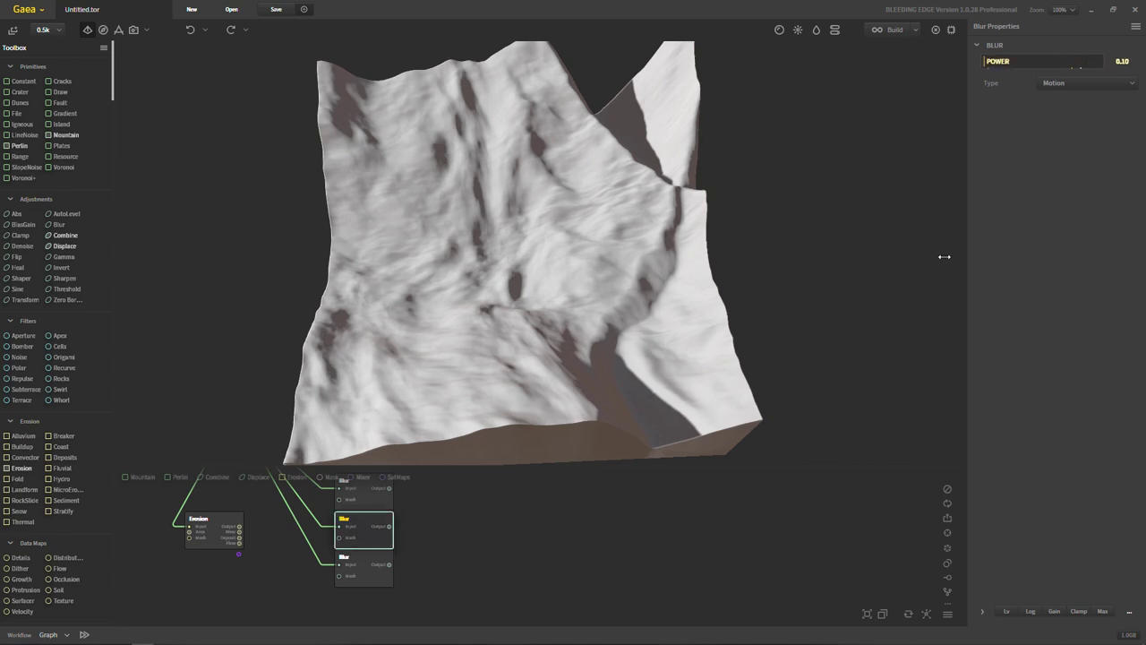
{"action": "left_click", "coordinate": [996, 61]}
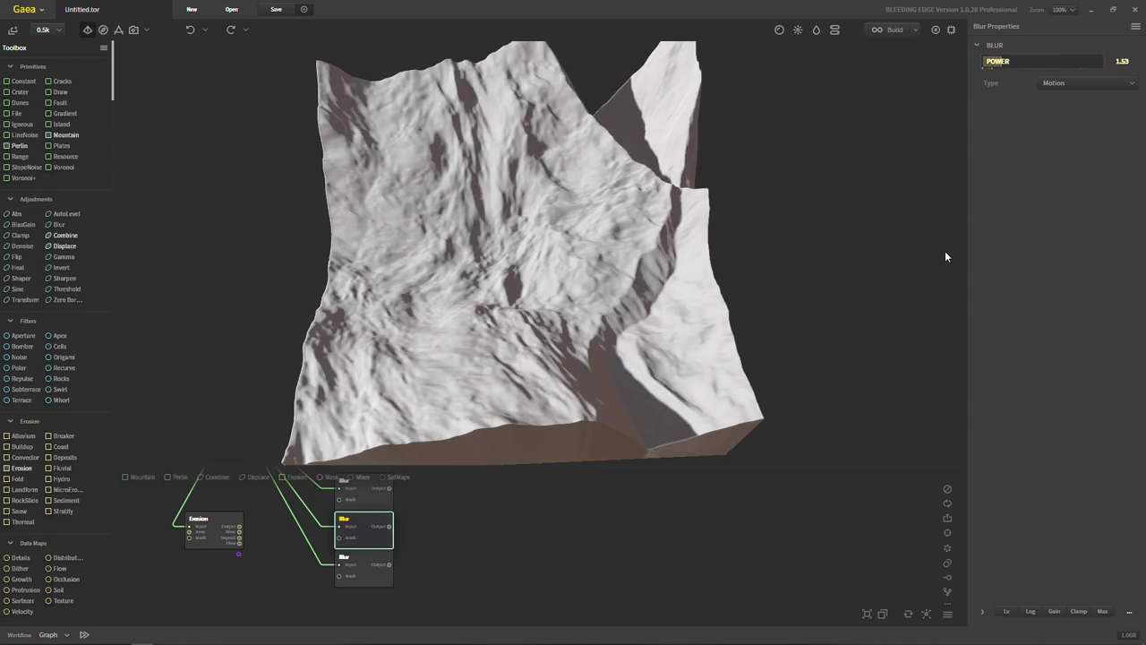
{"action": "left_click", "coordinate": [1023, 62]}
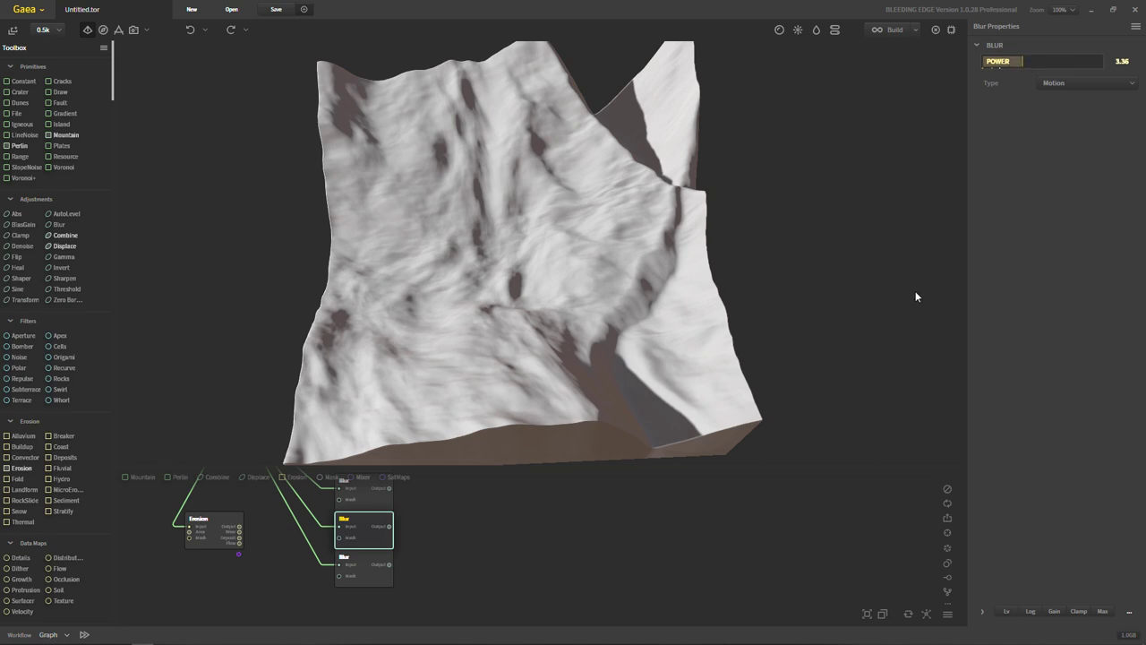
{"action": "mouse_move", "coordinate": [512, 220]}
{"action": "left_mouse_down"}
{"action": "mouse_move", "coordinate": [500, 255]}
{"action": "mouse_move", "coordinate": [517, 306]}
{"action": "mouse_move", "coordinate": [509, 267]}
{"action": "left_mouse_up"}
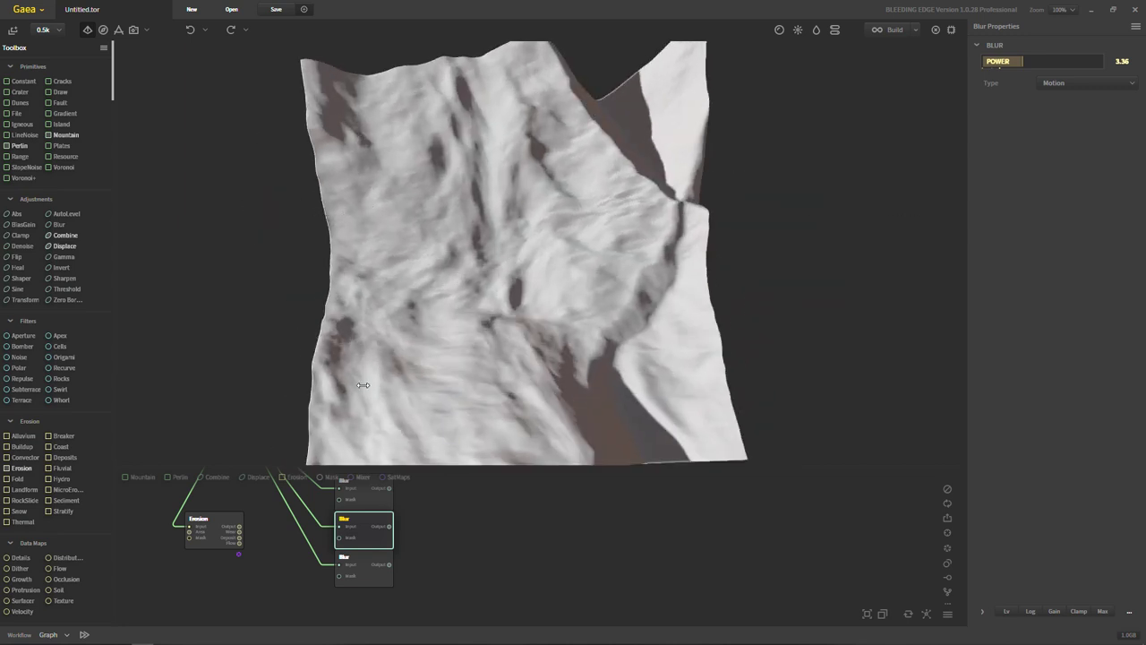
{"action": "left_click", "coordinate": [364, 576]}
Raise the Smooth blur power to 18 and orbit to inspect the heavy smoothing.
{"action": "mouse_move", "coordinate": [582, 218]}
{"action": "left_mouse_down"}
{"action": "mouse_move", "coordinate": [624, 241]}
{"action": "mouse_move", "coordinate": [663, 235]}
{"action": "left_mouse_up"}
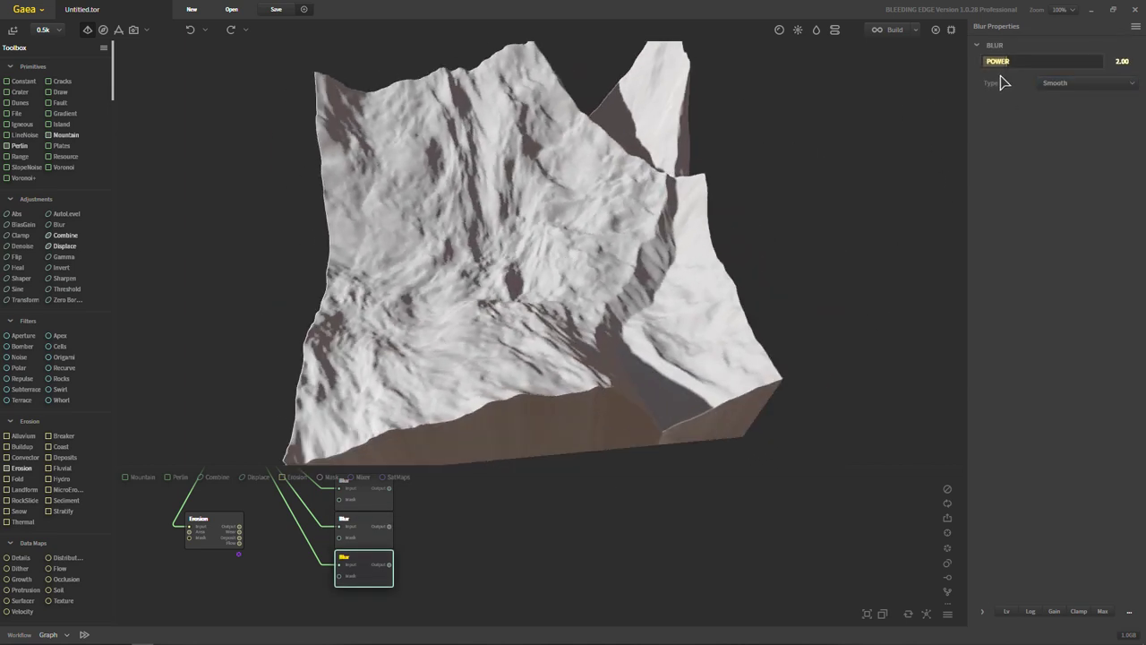
{"action": "left_click_drag", "start_coordinate": [1006, 61], "coordinate": [1117, 85]}
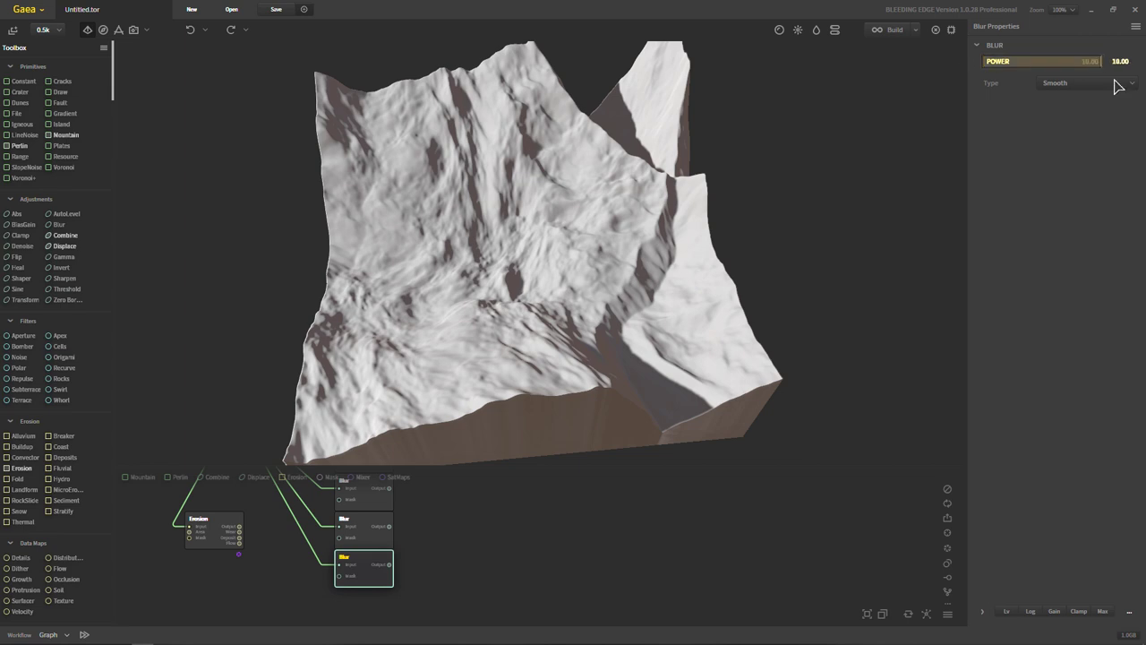
{"action": "mouse_move", "coordinate": [729, 358]}
{"action": "left_mouse_down"}
{"action": "mouse_move", "coordinate": [497, 254]}
{"action": "mouse_move", "coordinate": [524, 369]}
{"action": "mouse_move", "coordinate": [502, 385]}
{"action": "left_mouse_up"}
{"action": "mouse_move", "coordinate": [428, 518]}
{"action": "middle_mouse_down"}
{"action": "mouse_move", "coordinate": [440, 563]}
{"action": "mouse_move", "coordinate": [429, 529]}
{"action": "mouse_move", "coordinate": [404, 529]}
{"action": "middle_mouse_up"}
{"action": "mouse_move", "coordinate": [772, 374]}
{"action": "left_mouse_down"}
{"action": "mouse_move", "coordinate": [544, 289]}
{"action": "mouse_move", "coordinate": [645, 307]}
{"action": "left_mouse_up"}
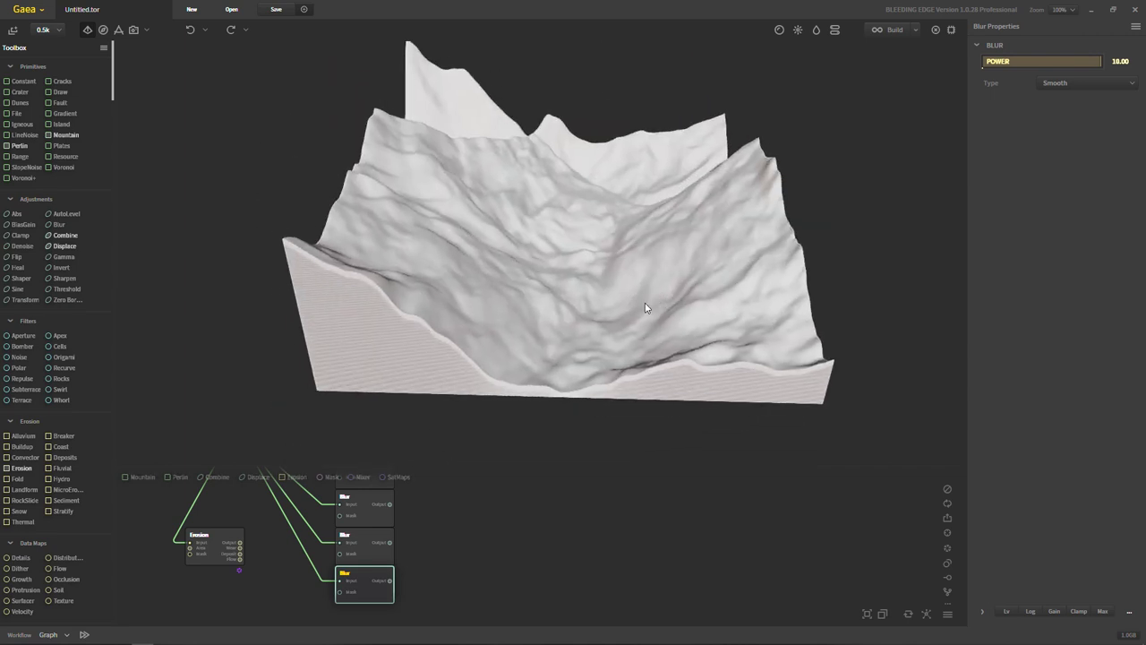
{"action": "mouse_move", "coordinate": [553, 251]}
{"action": "left_mouse_down"}
{"action": "mouse_move", "coordinate": [597, 269]}
{"action": "mouse_move", "coordinate": [558, 257]}
{"action": "mouse_move", "coordinate": [385, 269]}
{"action": "mouse_move", "coordinate": [424, 214]}
{"action": "left_mouse_up"}
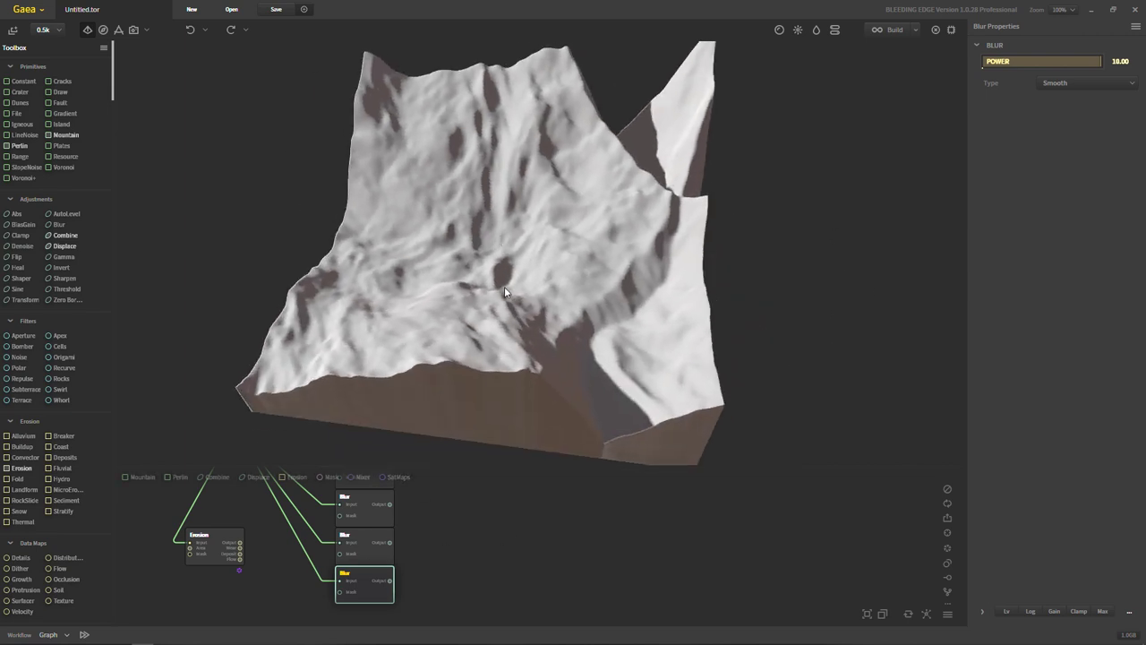
{"action": "left_click_drag", "start_coordinate": [504, 292], "coordinate": [918, 217]}
{"action": "mouse_move", "coordinate": [1017, 62]}
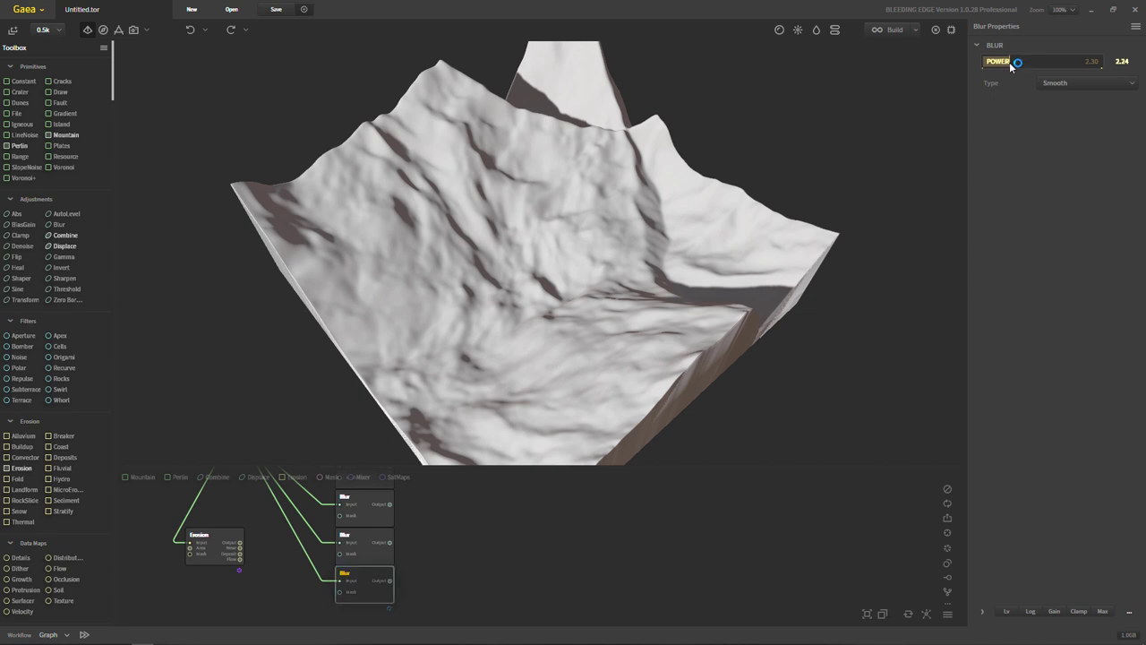
Try Smooth blur powers of 0.10, 3.05 and 1.68, settling at 0.77.
{"action": "left_click_drag", "start_coordinate": [1010, 71], "coordinate": [898, 64]}
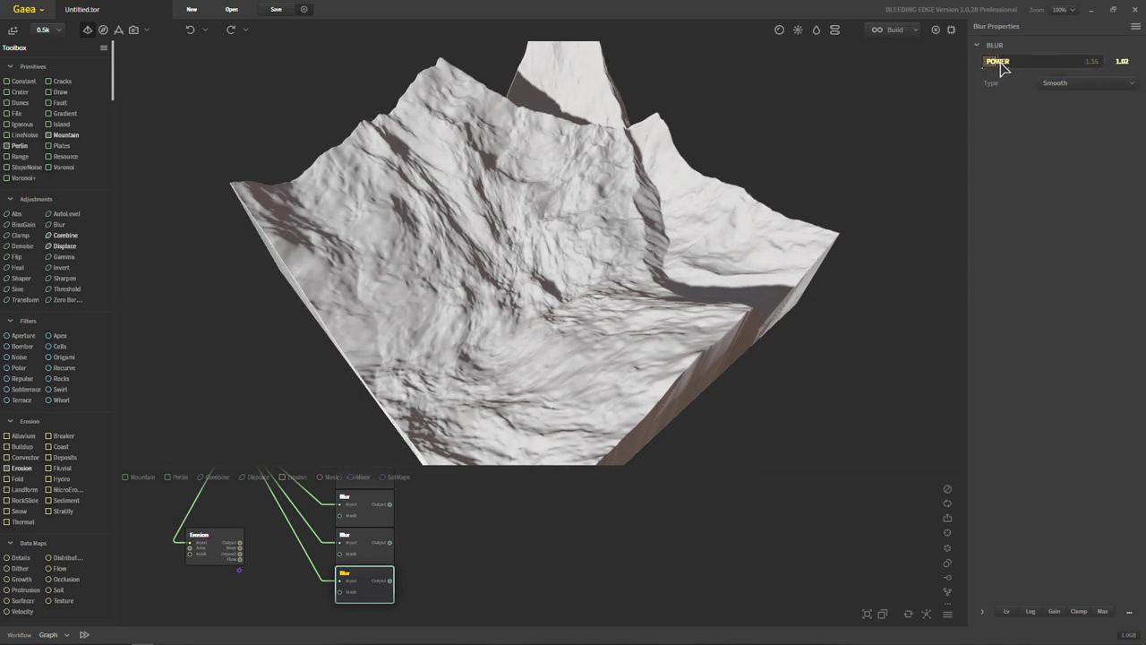
{"action": "left_click_drag", "start_coordinate": [997, 63], "coordinate": [1021, 61]}
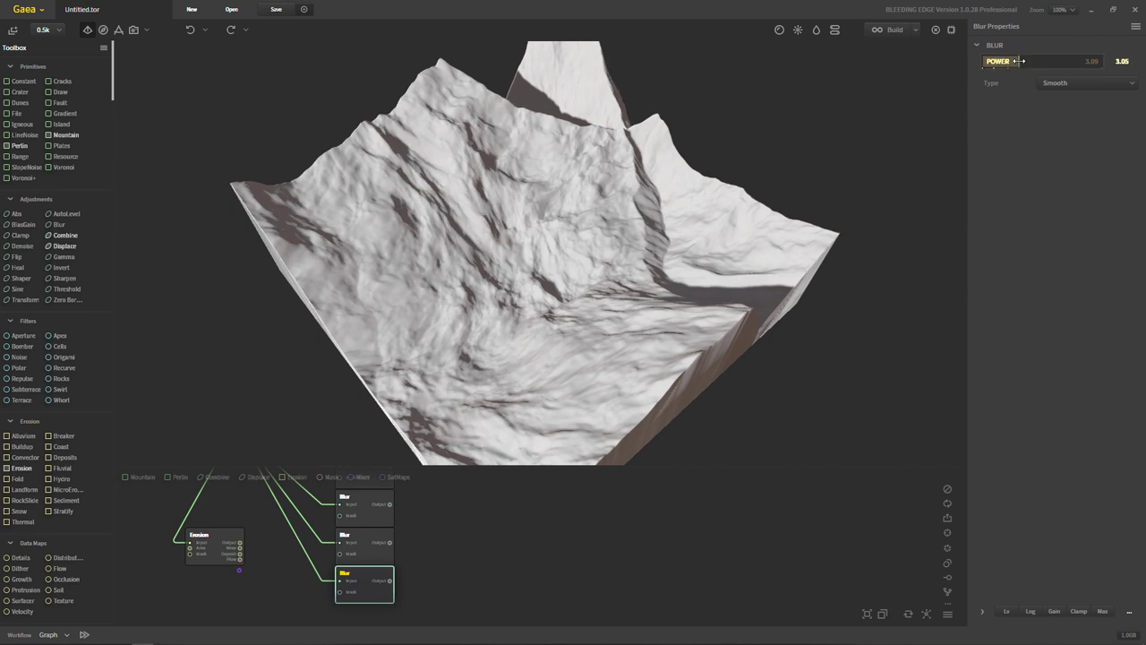
{"action": "left_click", "coordinate": [1004, 66]}
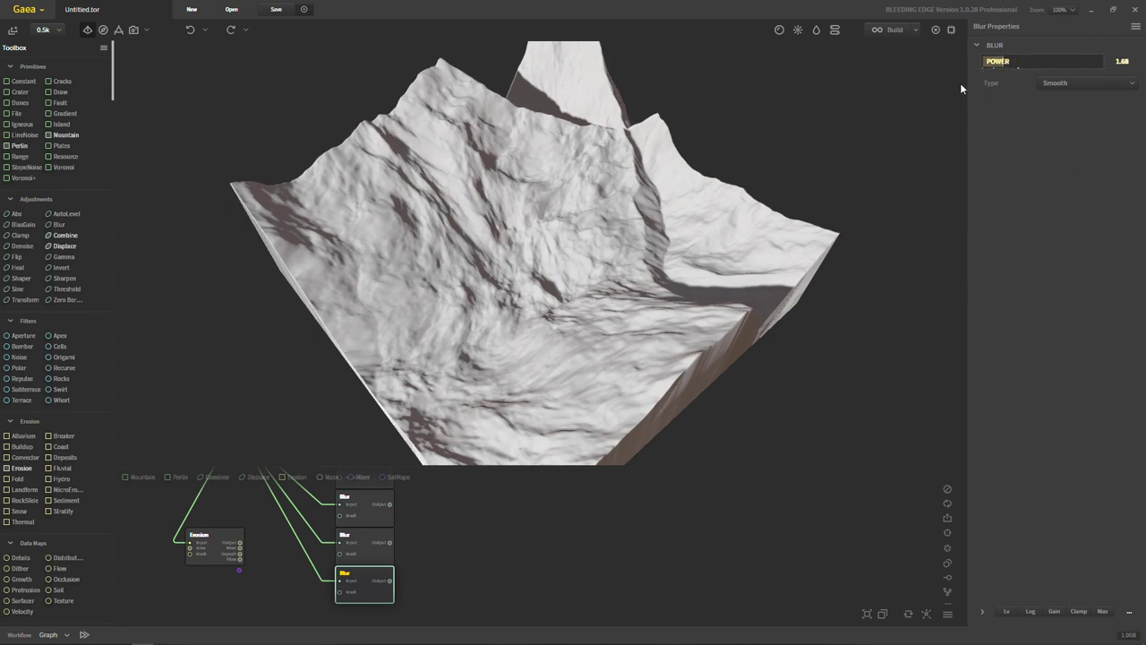
{"action": "left_click_drag", "start_coordinate": [591, 306], "coordinate": [607, 301]}
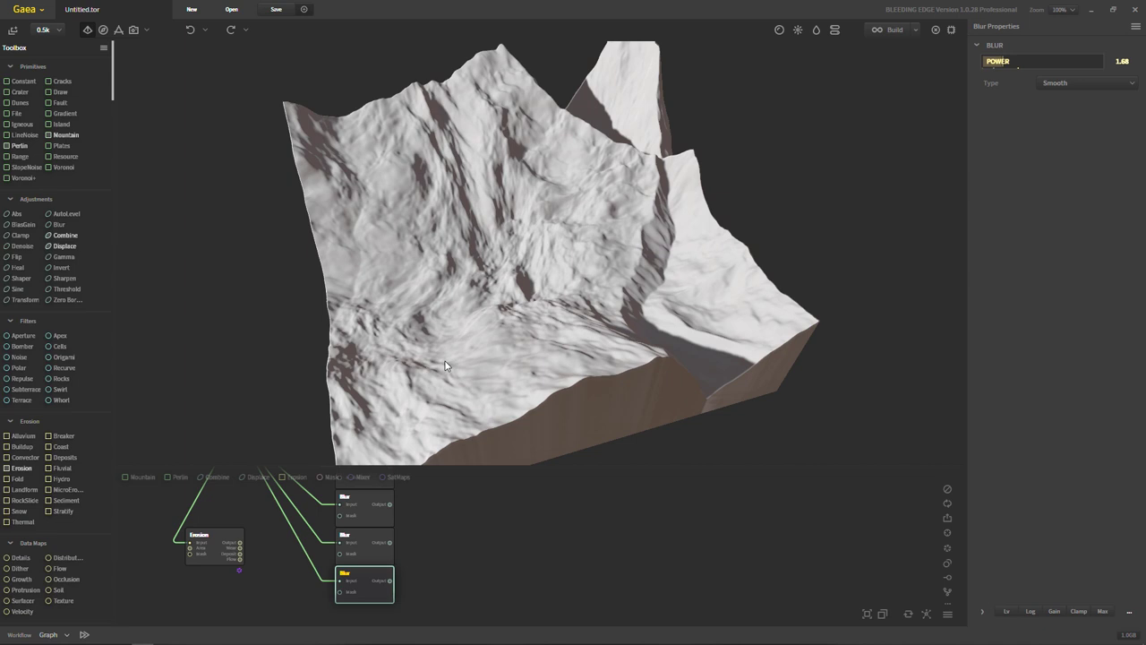
{"action": "left_click_drag", "start_coordinate": [445, 361], "coordinate": [513, 263]}
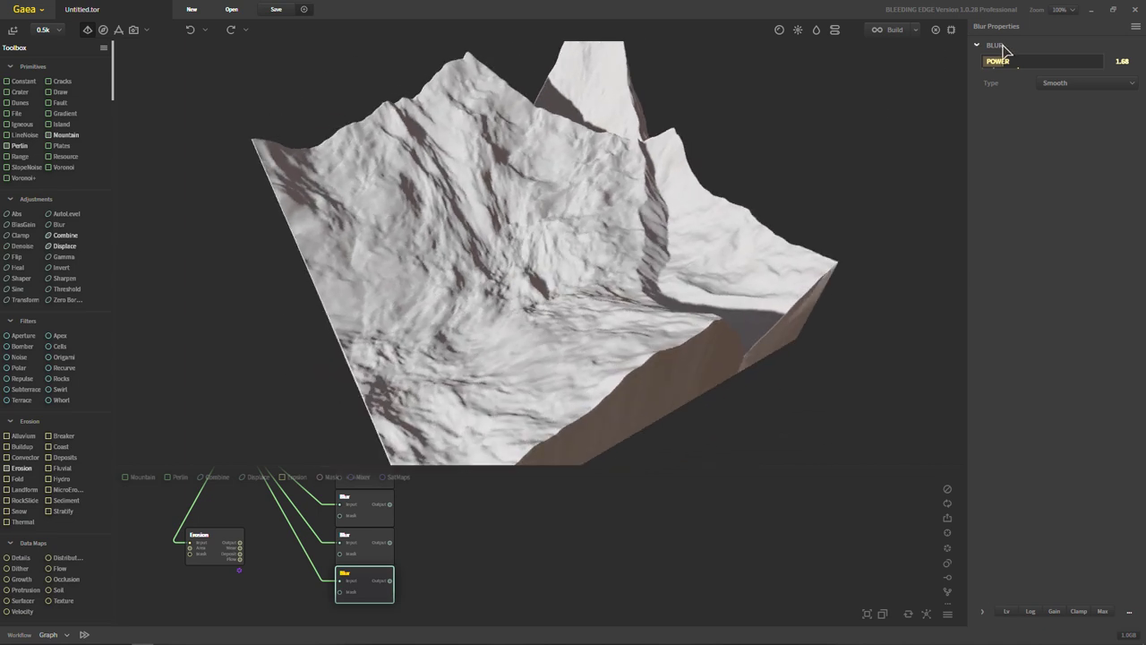
{"action": "left_click", "coordinate": [994, 65]}
{"action": "left_click_drag", "start_coordinate": [608, 341], "coordinate": [524, 332]}
{"action": "scroll", "coordinate": [464, 541], "scroll_direction": "down", "scroll_amount": 2}
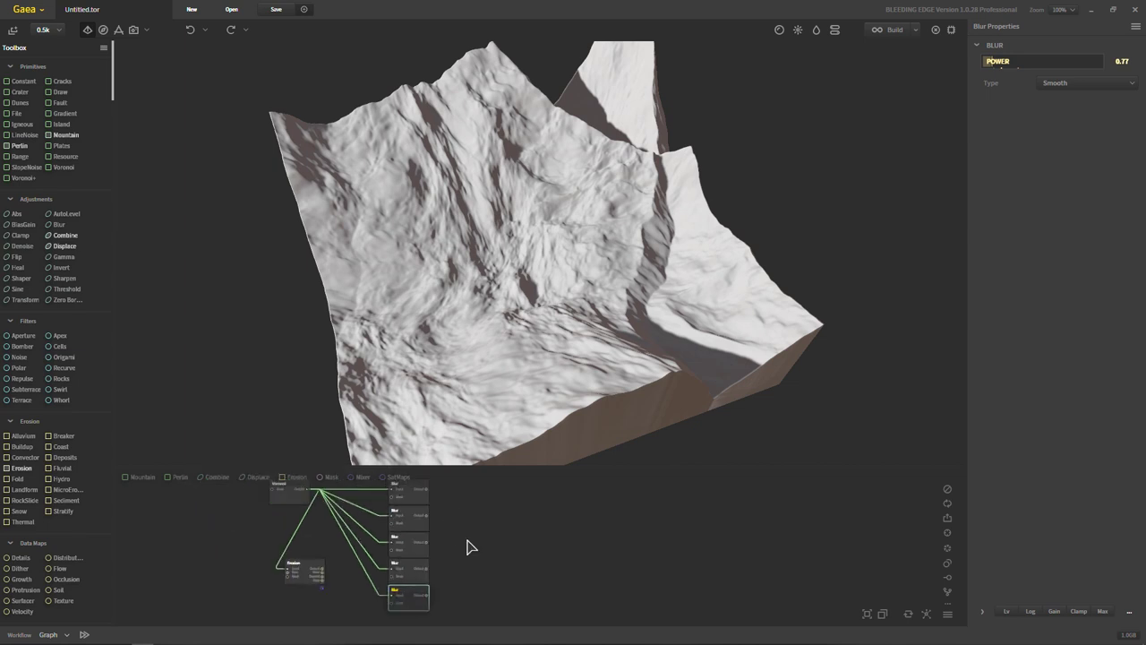
{"action": "scroll", "coordinate": [470, 541], "scroll_direction": "up", "scroll_amount": 1}
{"action": "scroll", "coordinate": [468, 547], "scroll_direction": "down", "scroll_amount": 1}
{"action": "scroll", "coordinate": [467, 546], "scroll_direction": "up", "scroll_amount": 1}
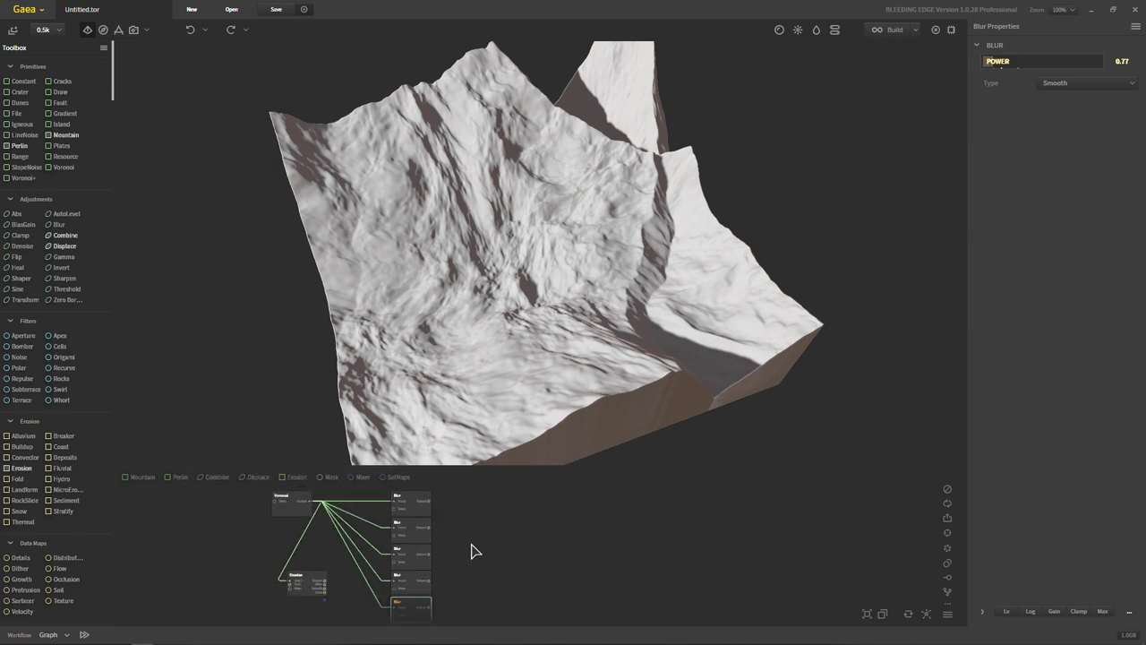
{"action": "scroll", "coordinate": [465, 551], "scroll_direction": "up", "scroll_amount": 2}
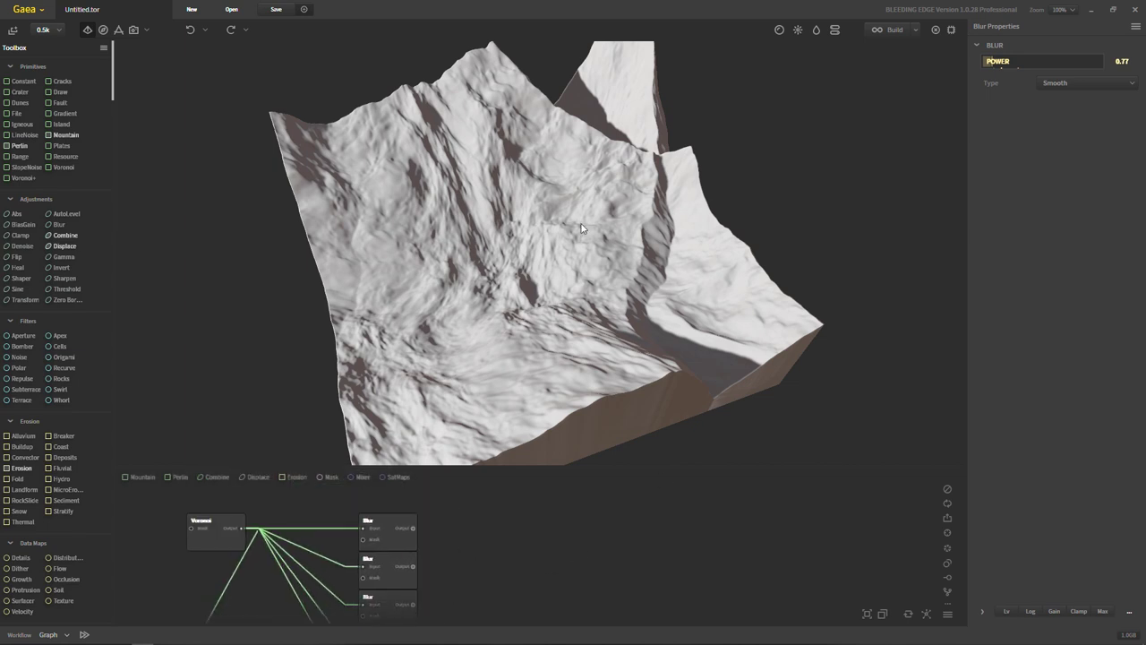
{"action": "left_click", "coordinate": [1102, 89]}
{"action": "left_click", "coordinate": [1043, 81]}
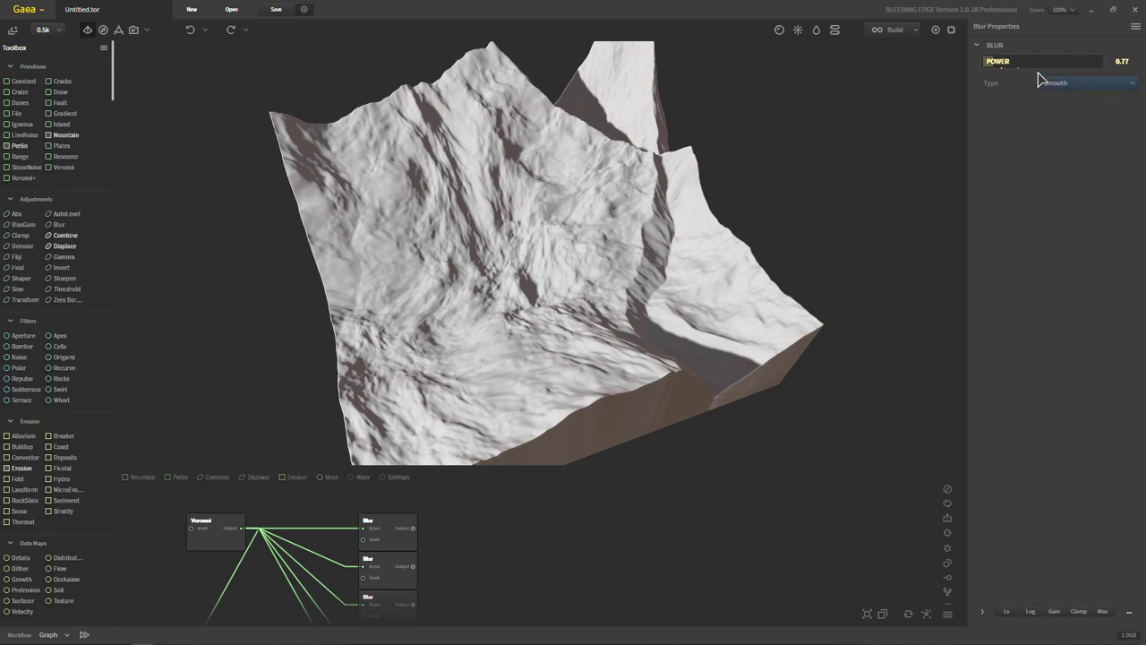
{"action": "left_click_drag", "start_coordinate": [625, 347], "coordinate": [606, 346]}
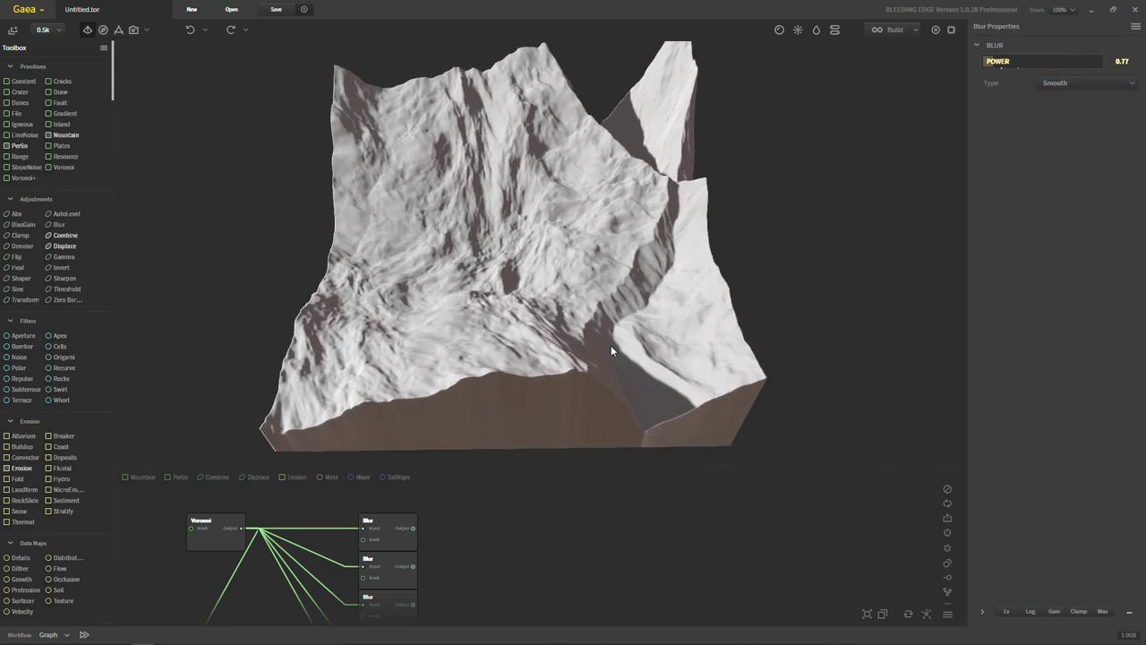